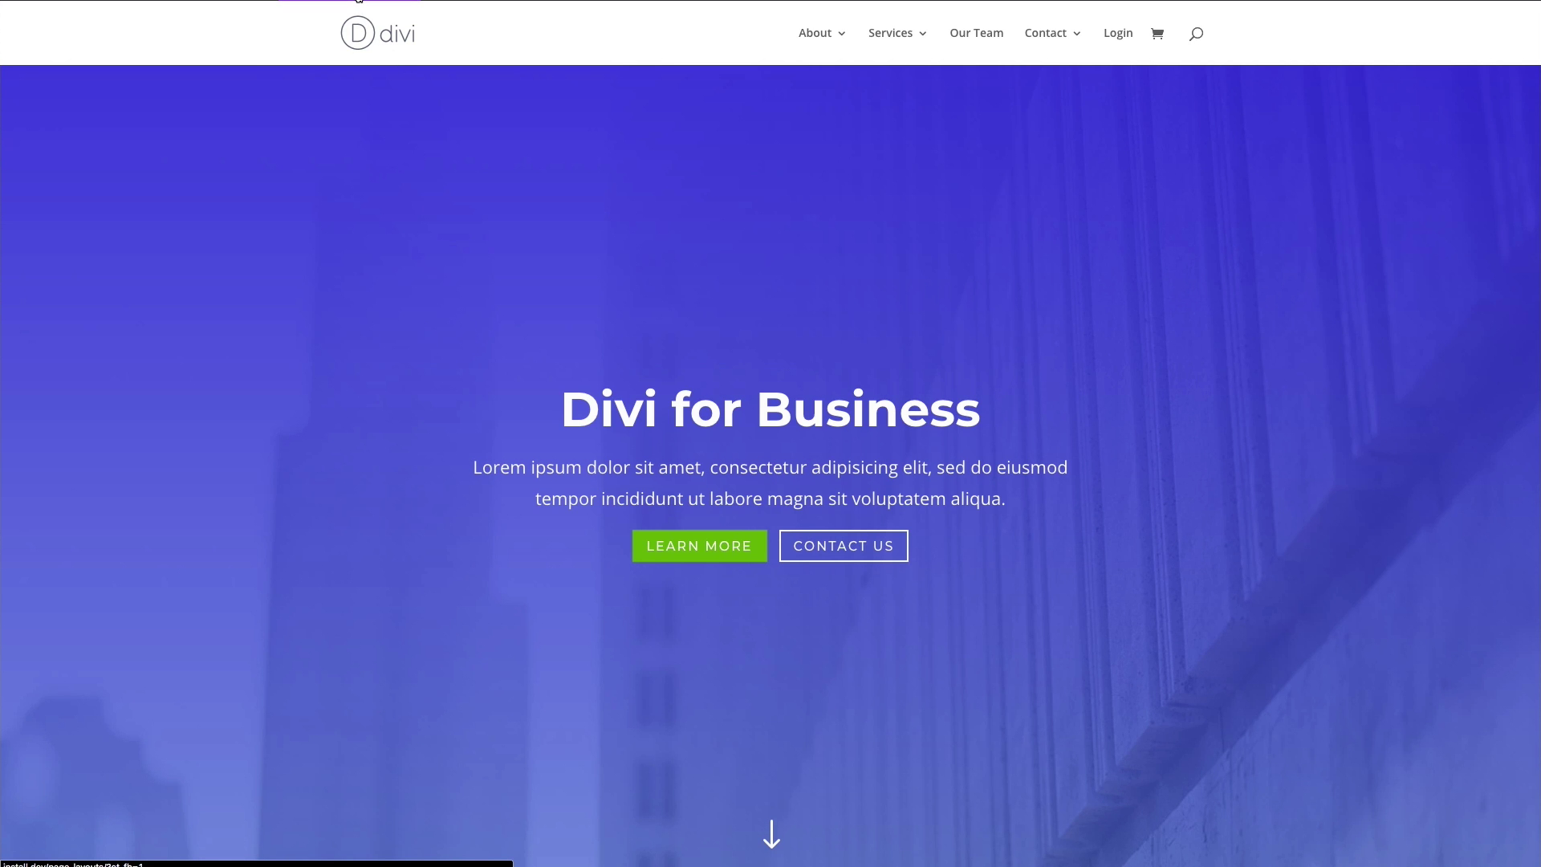
Enable the Visual Builder and review the hero, the $19/$49/$189 pricing tiers and the contact form
{"action": "left_click", "coordinate": [358, 1]}
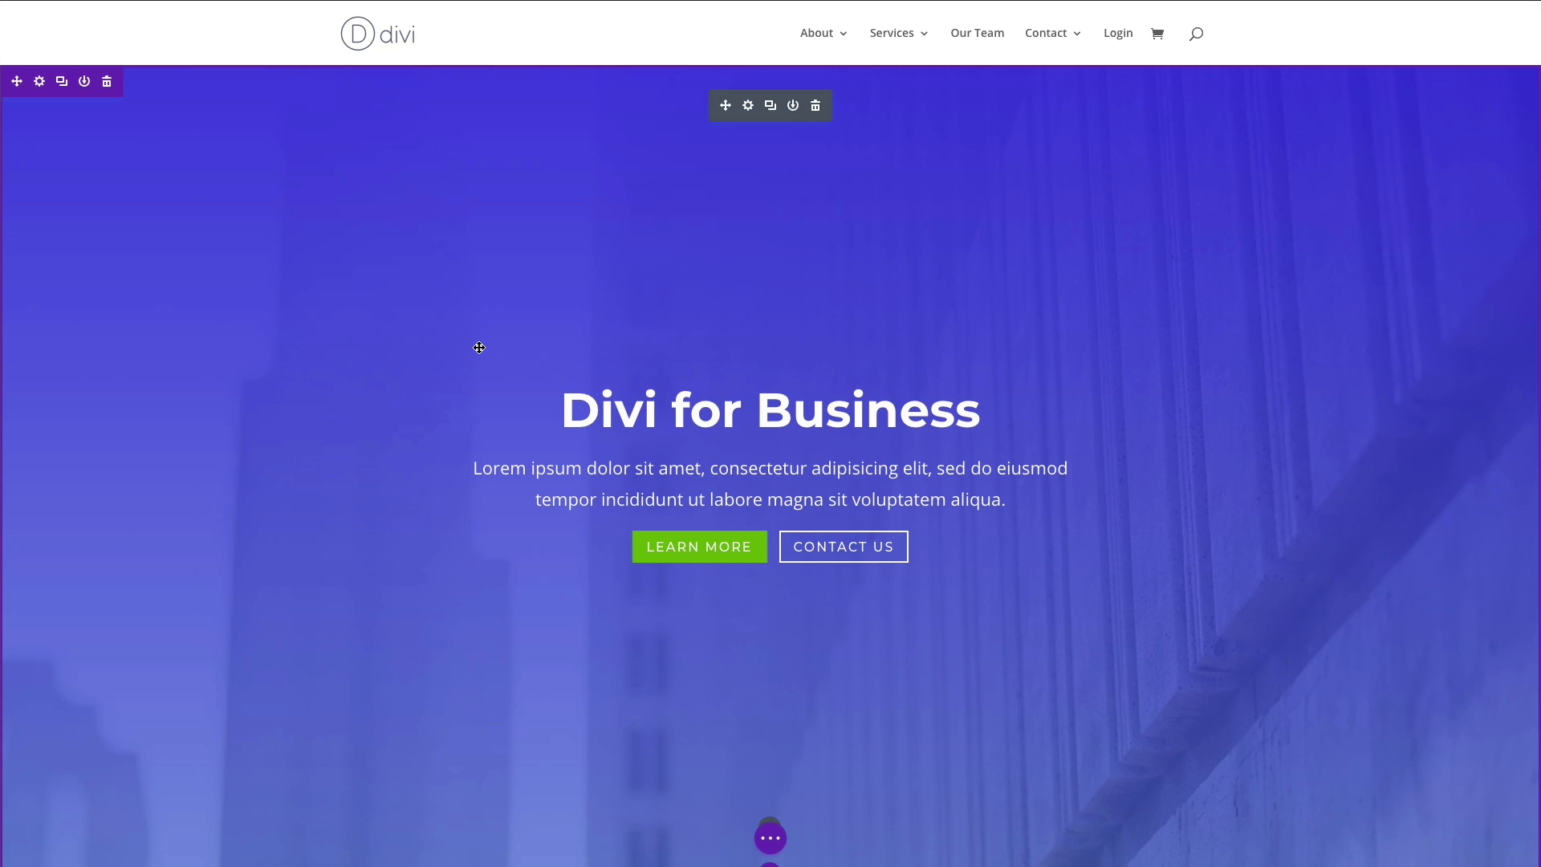
{"action": "scroll", "coordinate": [484, 347], "scroll_direction": "down", "scroll_amount": 2}
{"action": "scroll", "coordinate": [482, 344], "scroll_direction": "up", "scroll_amount": 2}
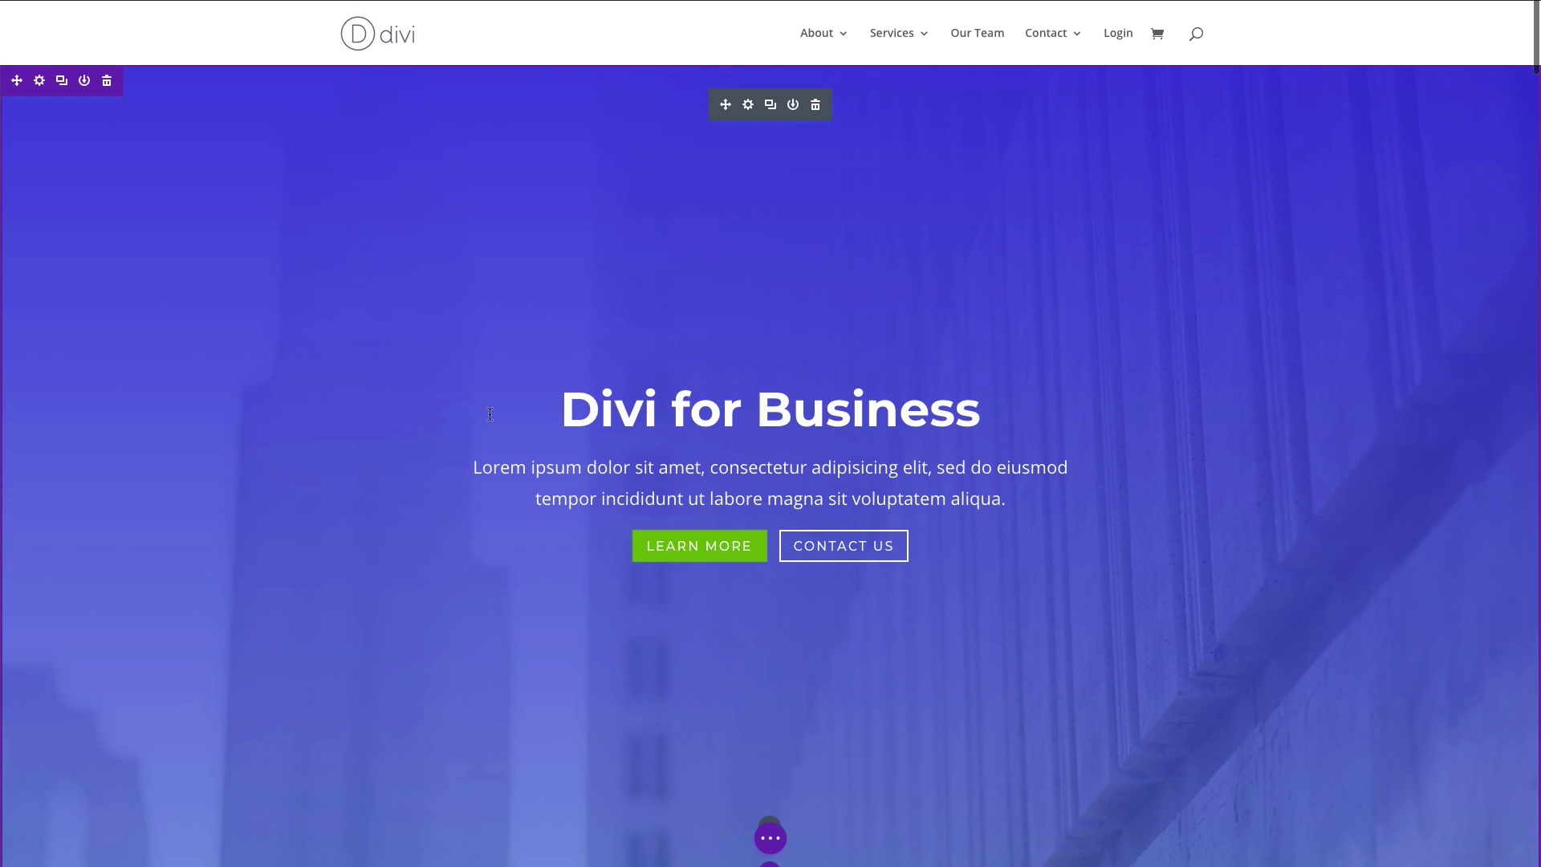
{"action": "scroll", "coordinate": [489, 415], "scroll_direction": "down", "scroll_amount": 5}
{"action": "scroll", "coordinate": [491, 415], "scroll_direction": "down", "scroll_amount": 10}
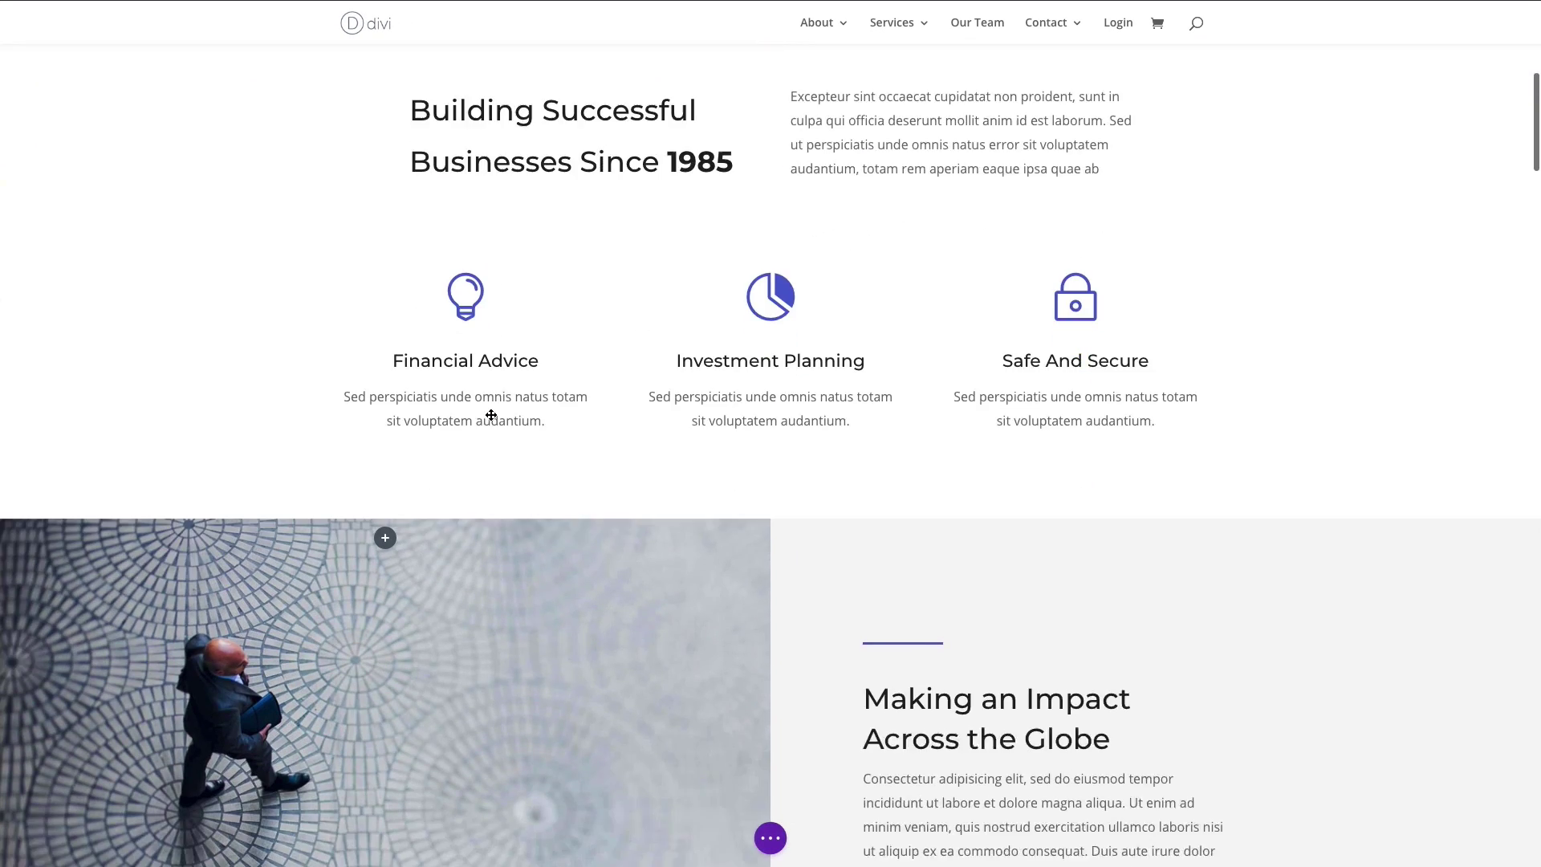
{"action": "scroll", "coordinate": [491, 415], "scroll_direction": "down", "scroll_amount": 12}
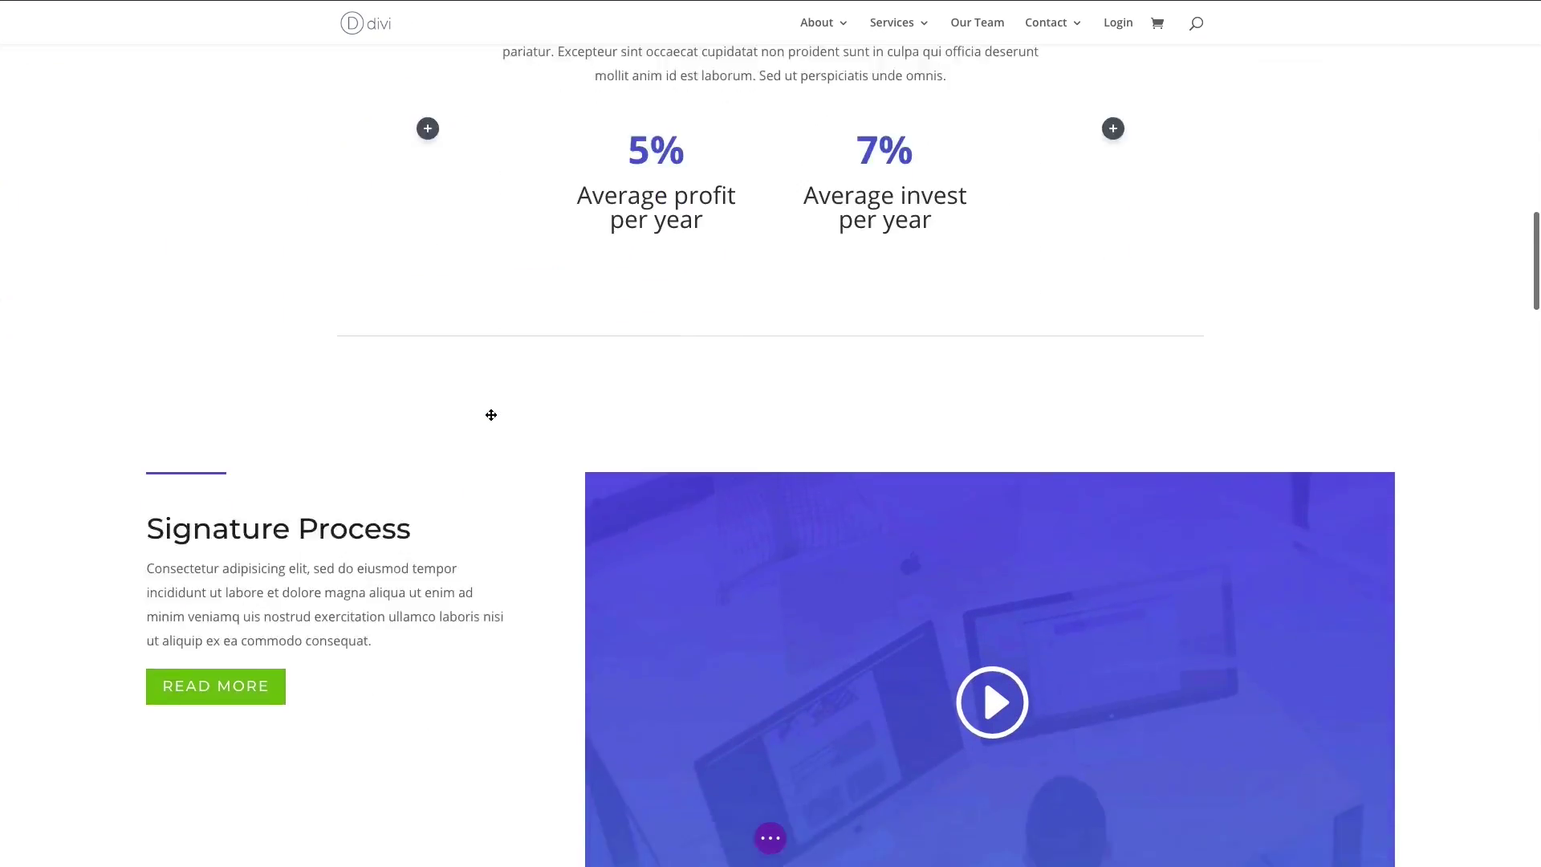
{"action": "scroll", "coordinate": [492, 414], "scroll_direction": "down", "scroll_amount": 12}
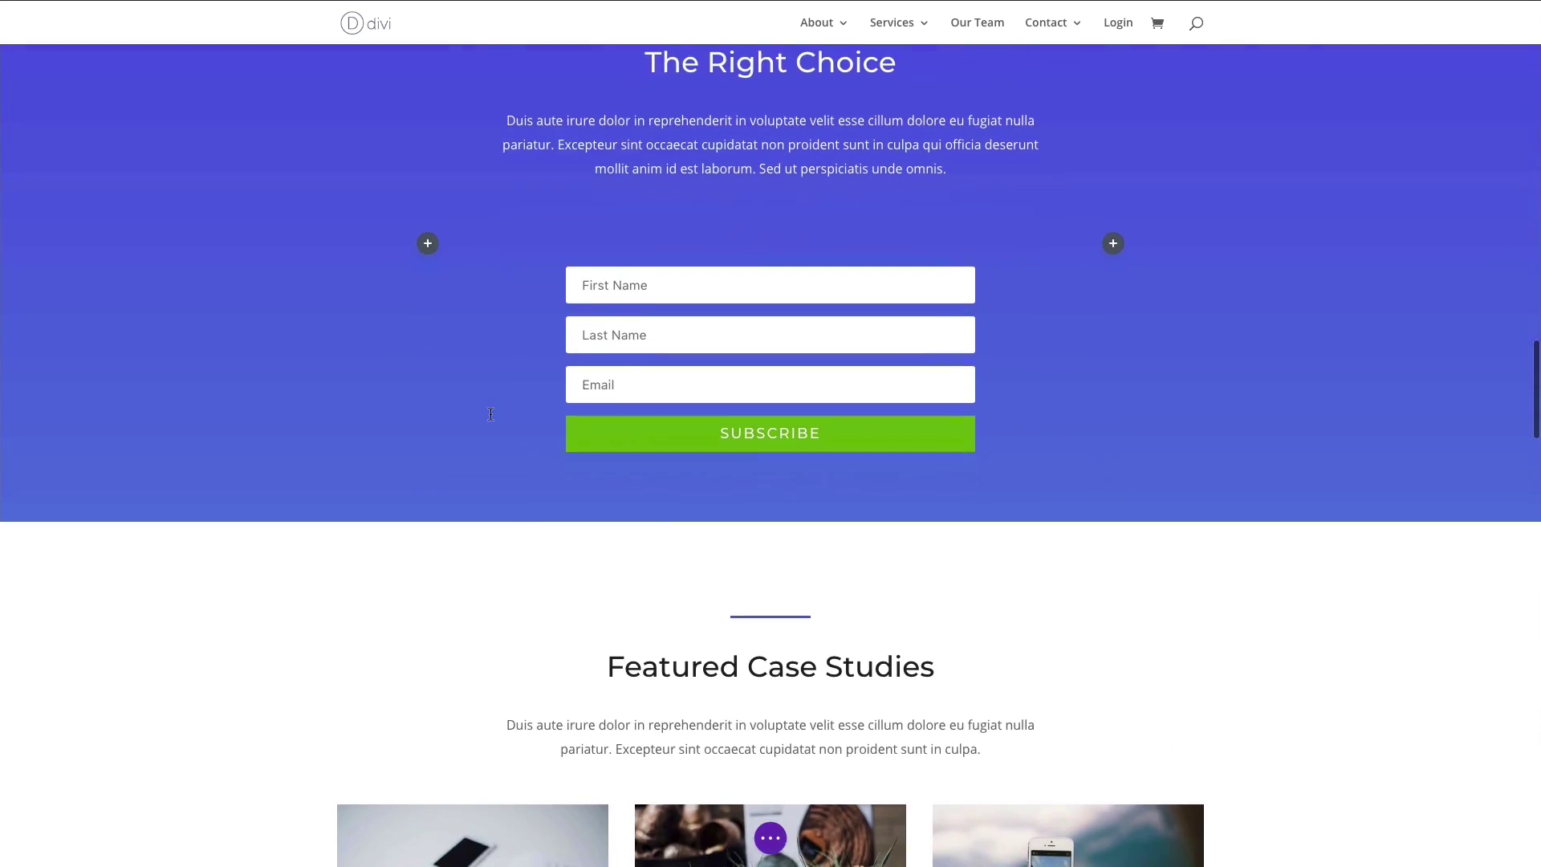
{"action": "scroll", "coordinate": [490, 414], "scroll_direction": "down", "scroll_amount": 12}
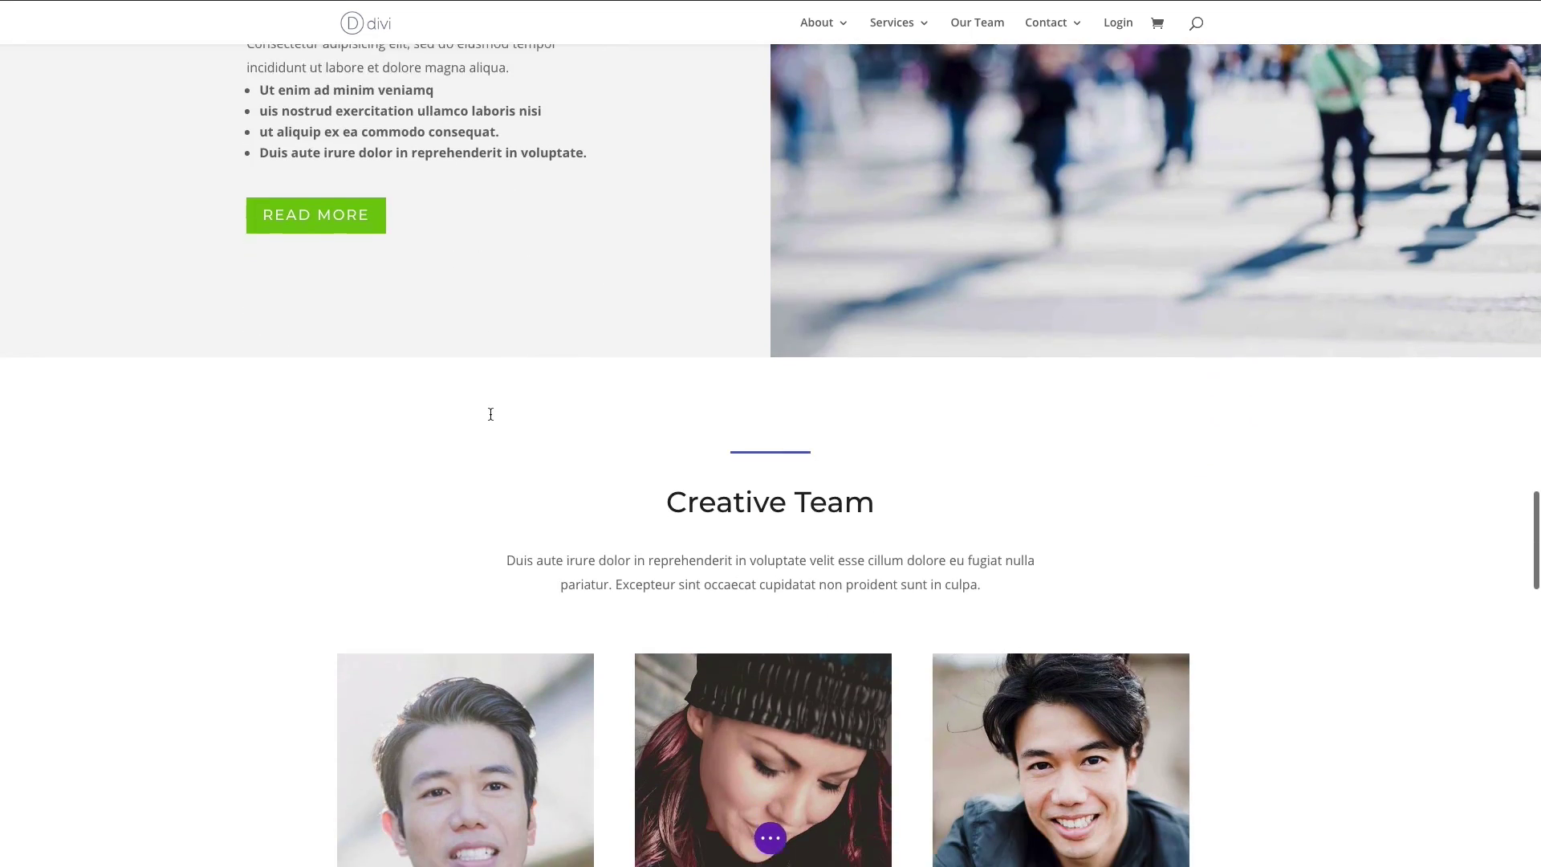
{"action": "scroll", "coordinate": [490, 414], "scroll_direction": "down", "scroll_amount": 12}
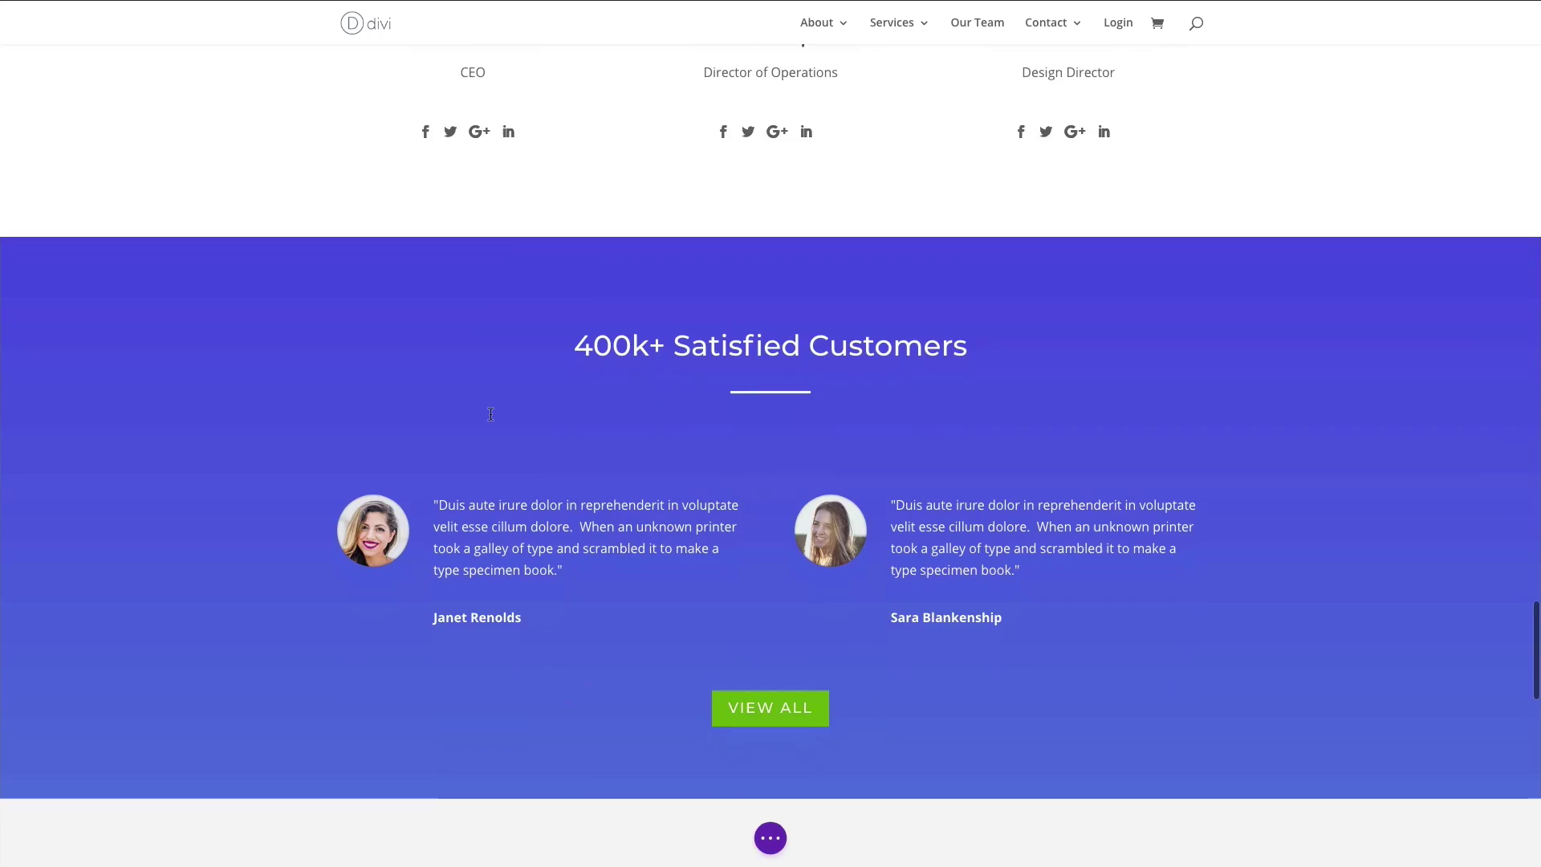
{"action": "scroll", "coordinate": [491, 415], "scroll_direction": "down", "scroll_amount": 7}
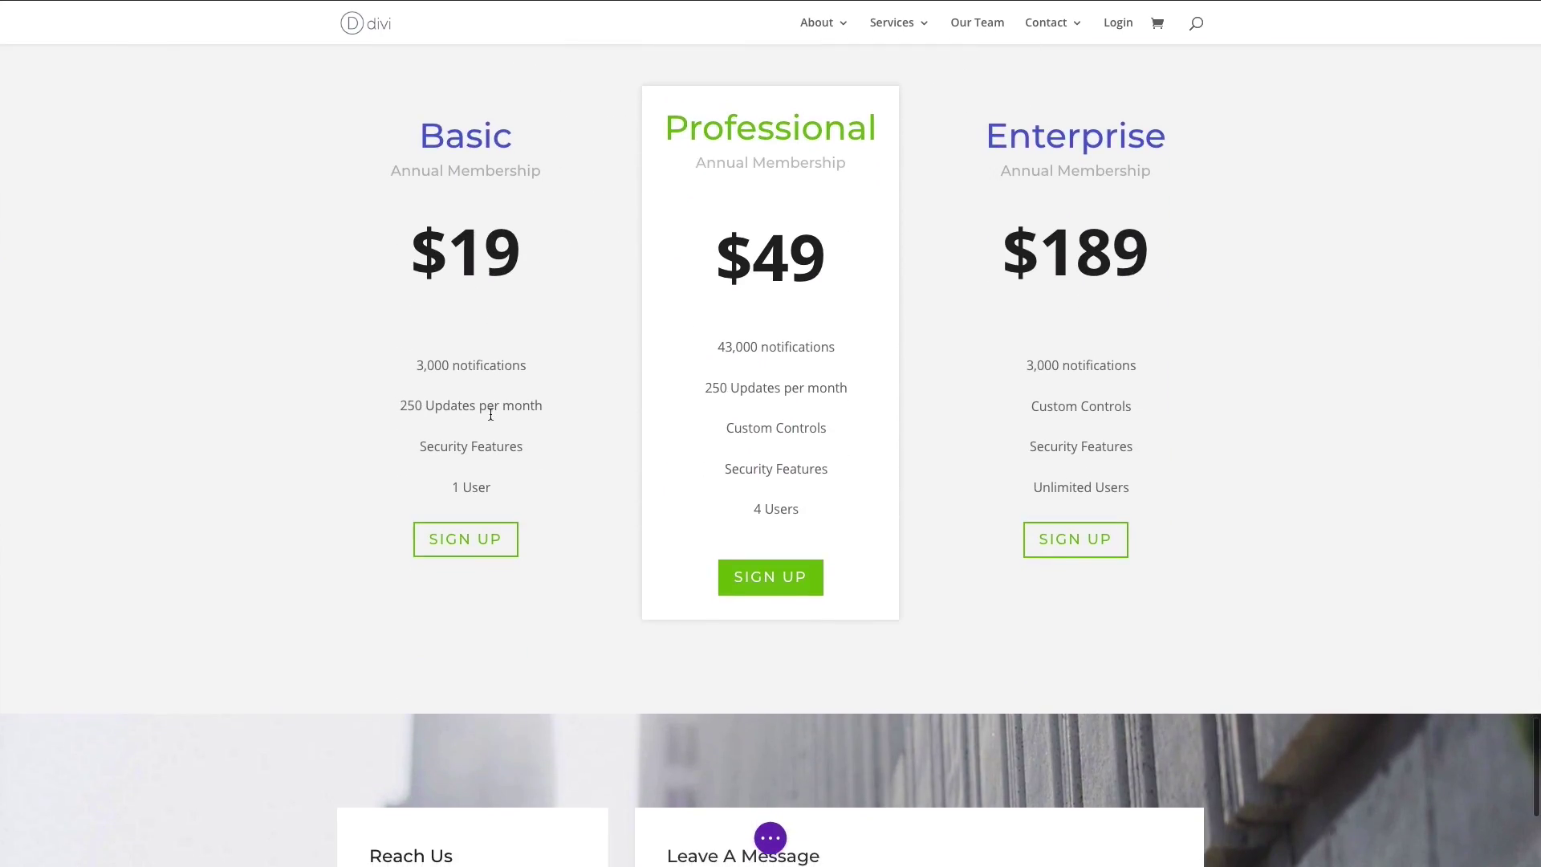
{"action": "scroll", "coordinate": [490, 414], "scroll_direction": "up", "scroll_amount": 20}
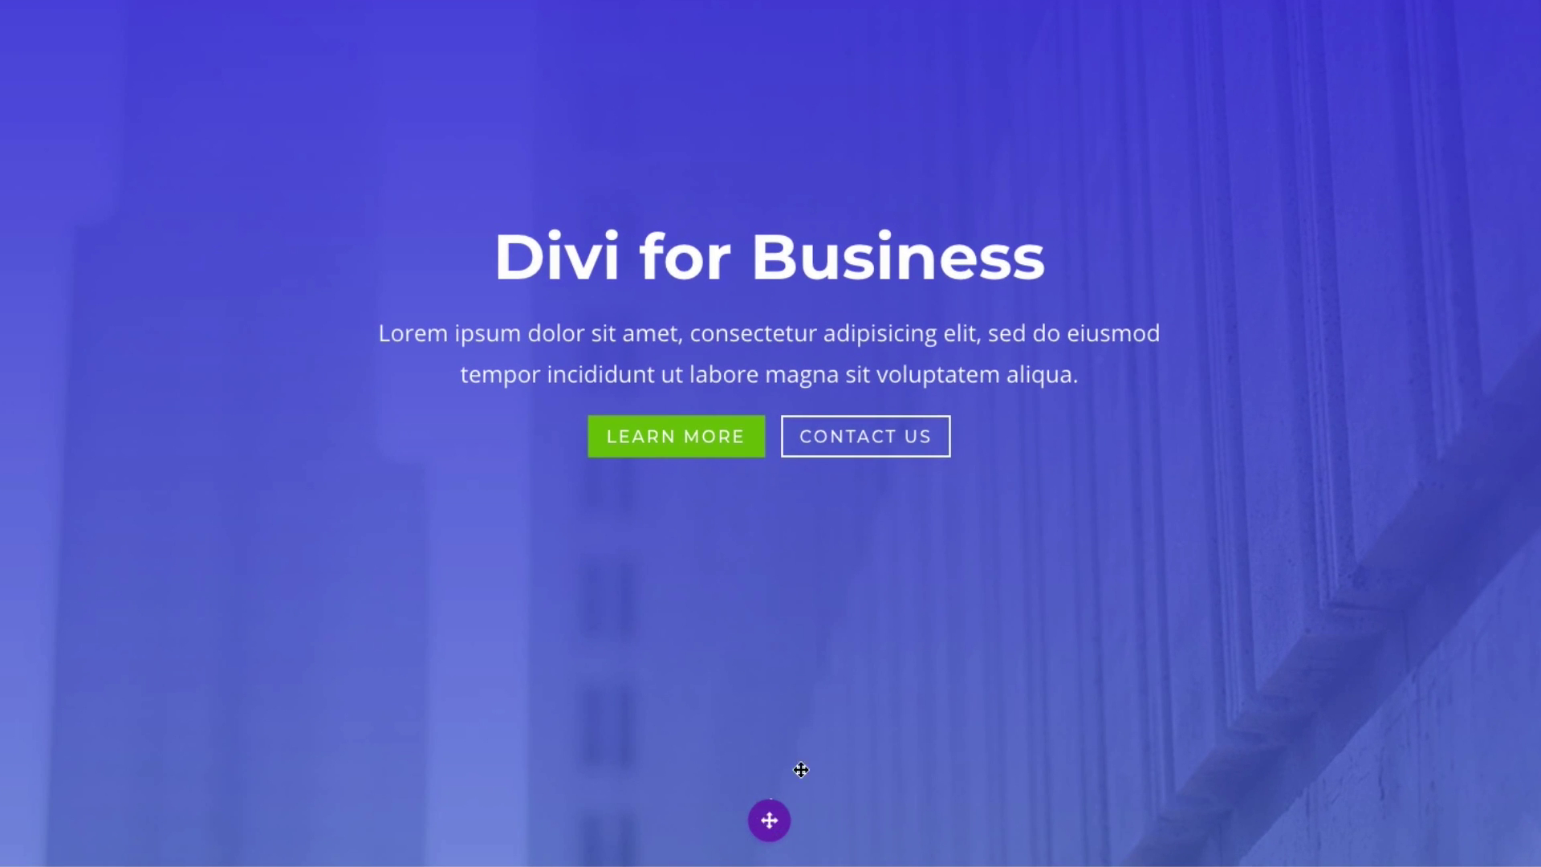
Expand the page settings bar at the bottom of the landing page
{"action": "left_click", "coordinate": [771, 821]}
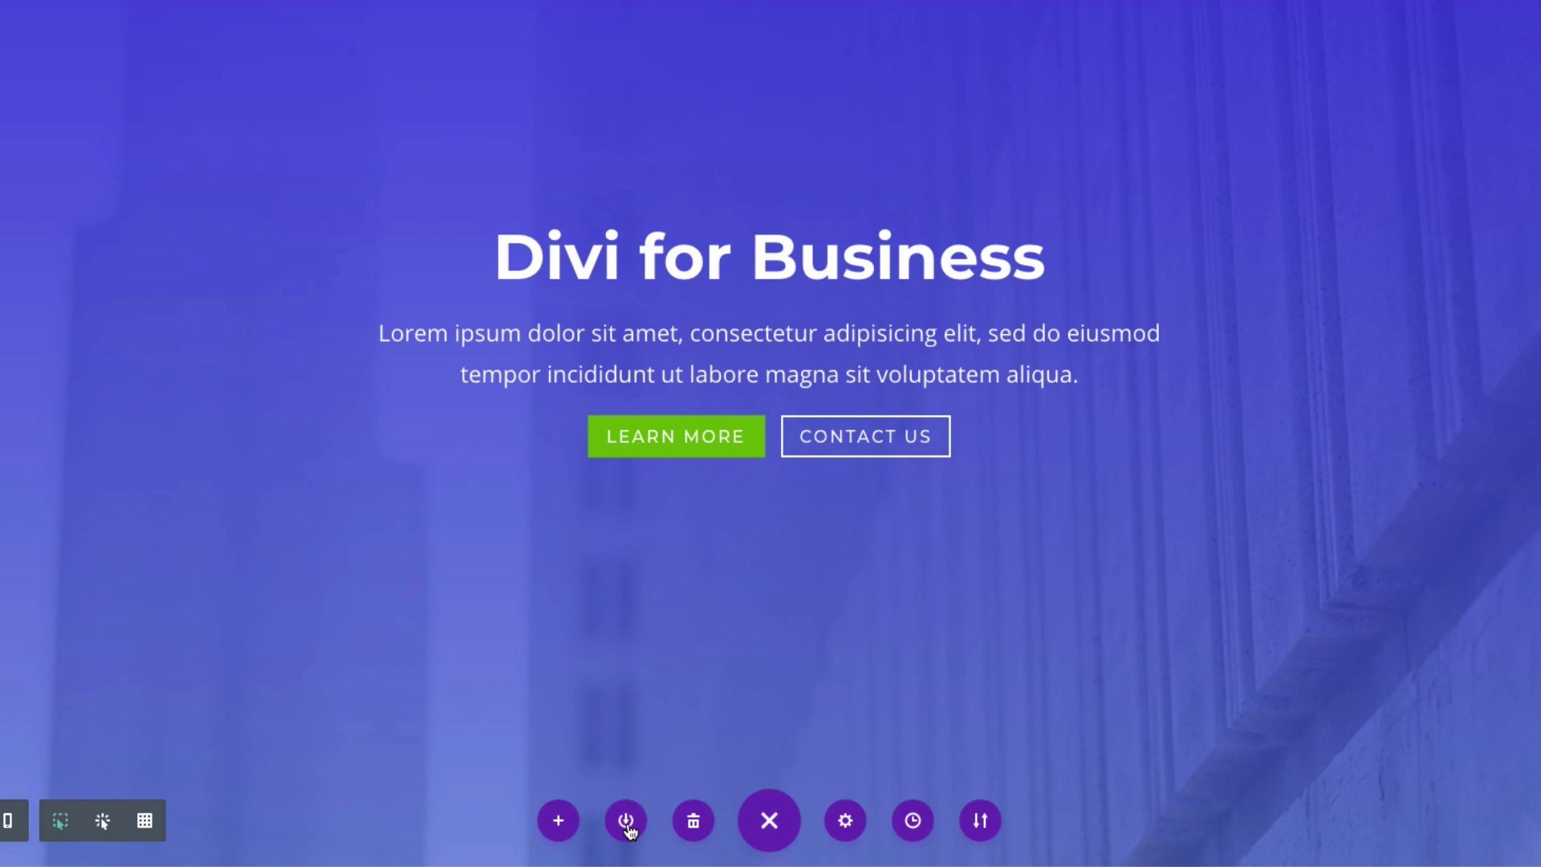
Save the entire page to the Divi Library as 'Landing Page Layout'
{"action": "left_click", "coordinate": [627, 827]}
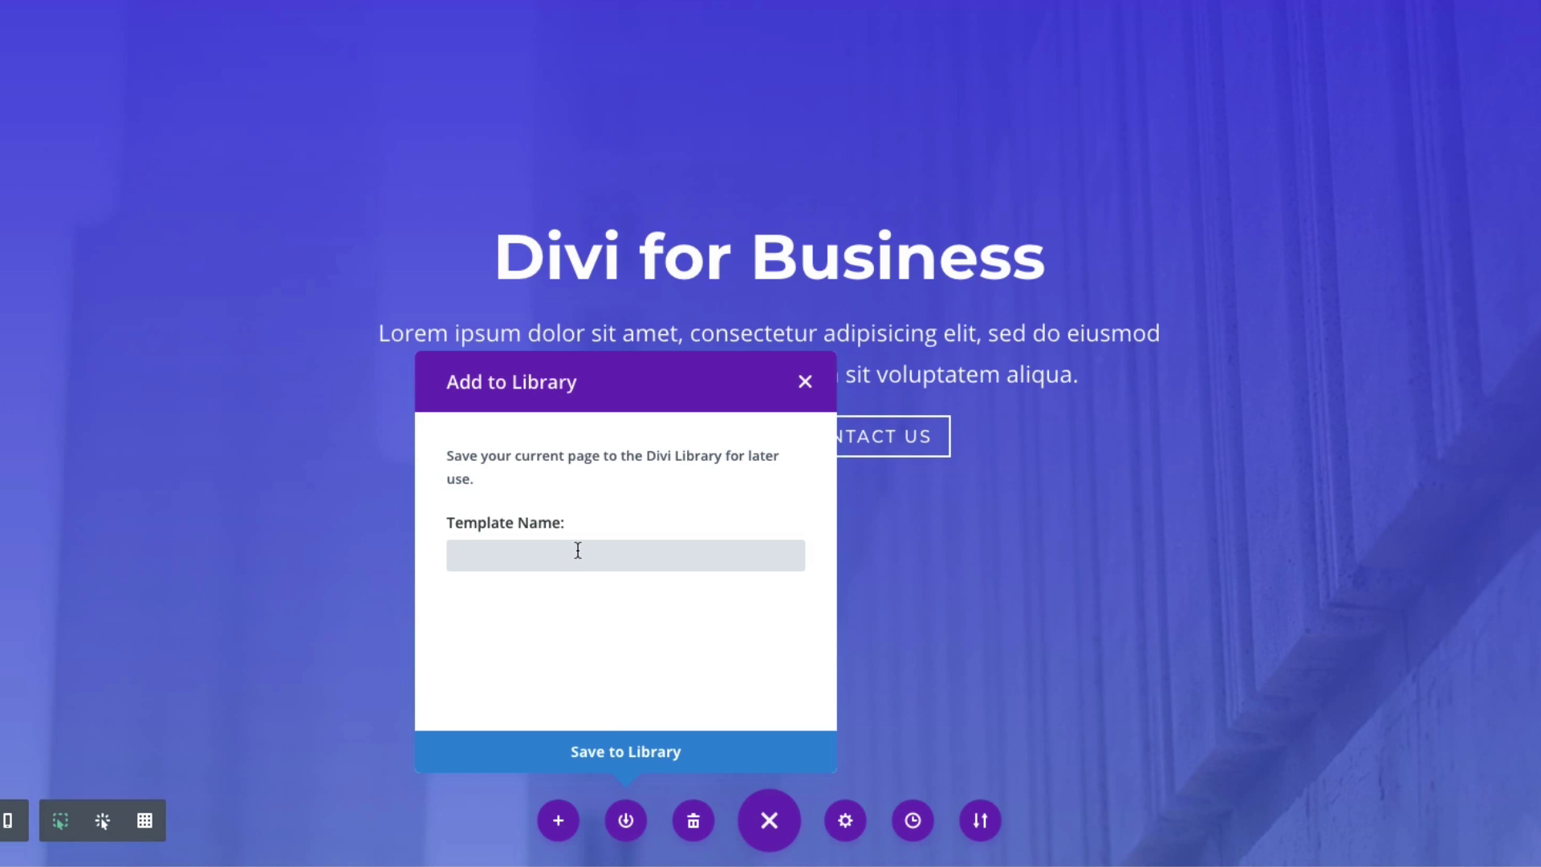
{"action": "type", "text": "Landing Page Layout"}
{"action": "left_click", "coordinate": [631, 756]}
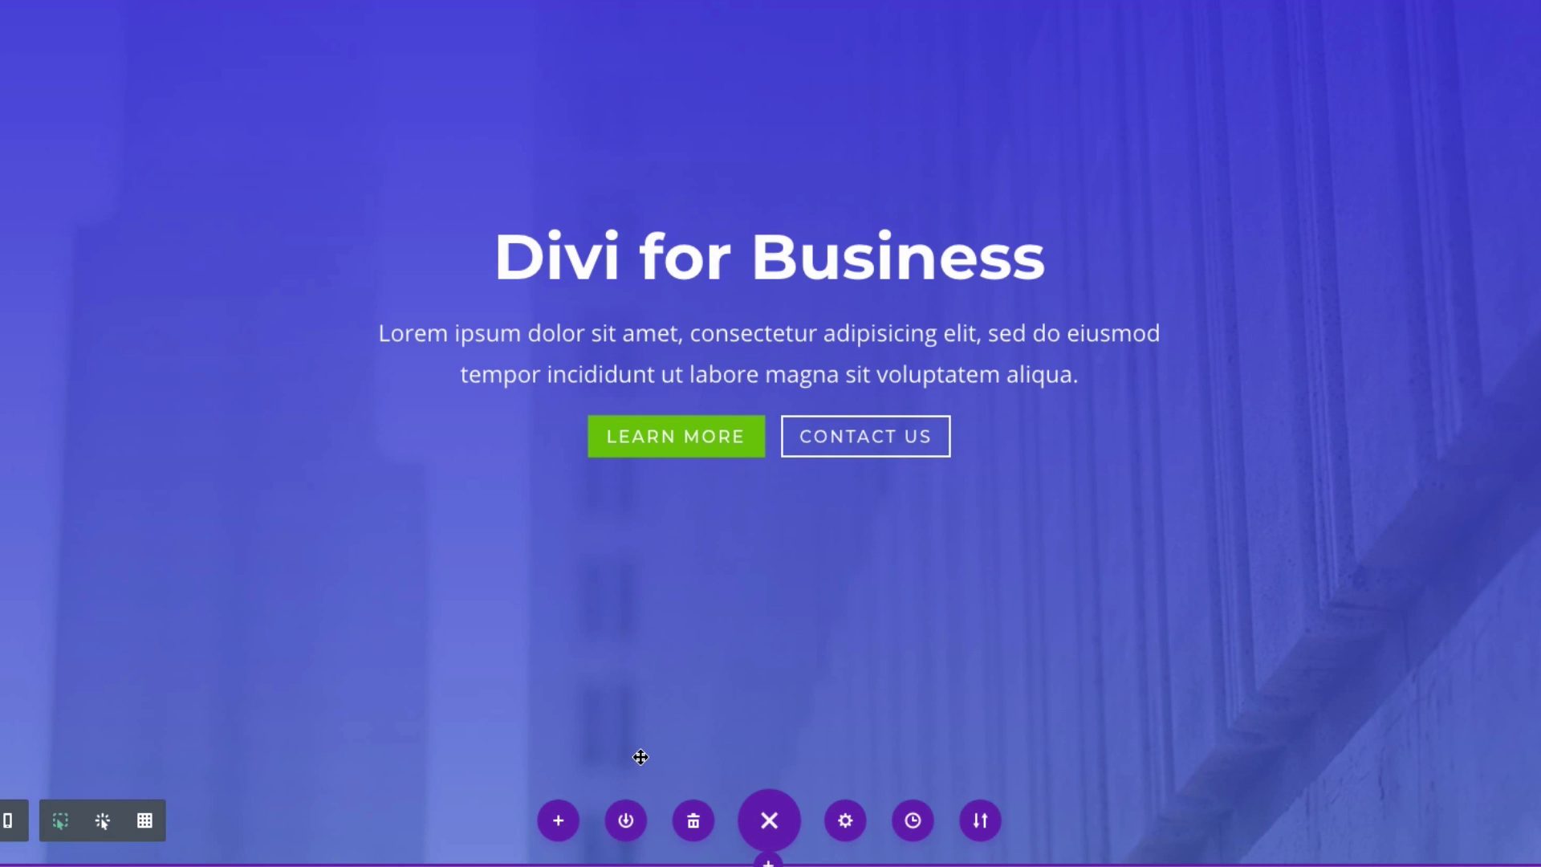
Create a new page titled 'New Landing Page' and switch it to the Divi Builder
{"action": "mouse_move", "coordinate": [185, 2]}
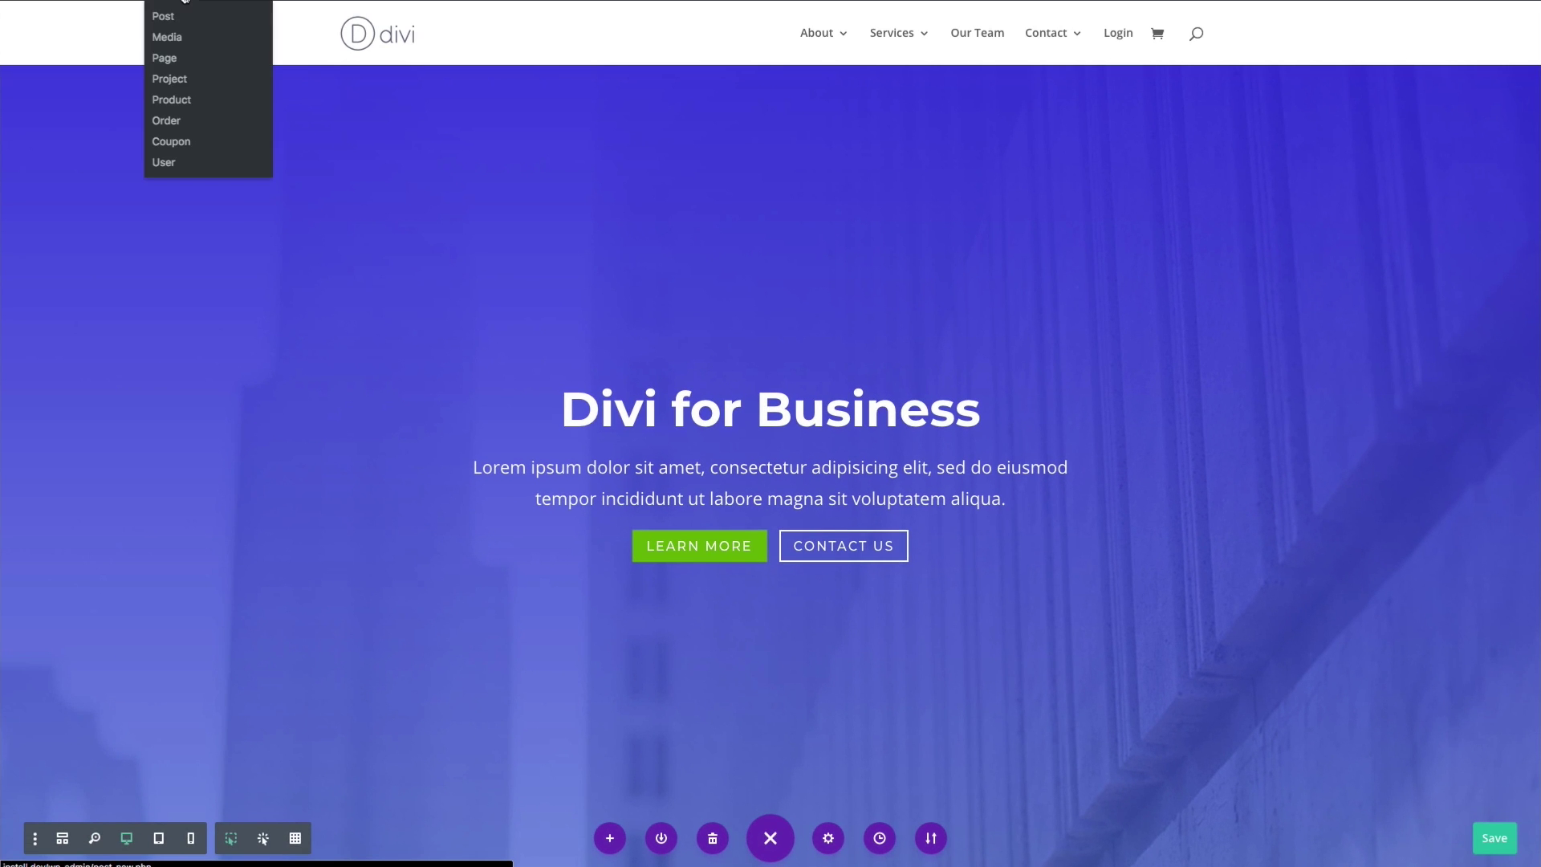
{"action": "right_click", "coordinate": [172, 59]}
{"action": "left_click", "coordinate": [190, 64]}
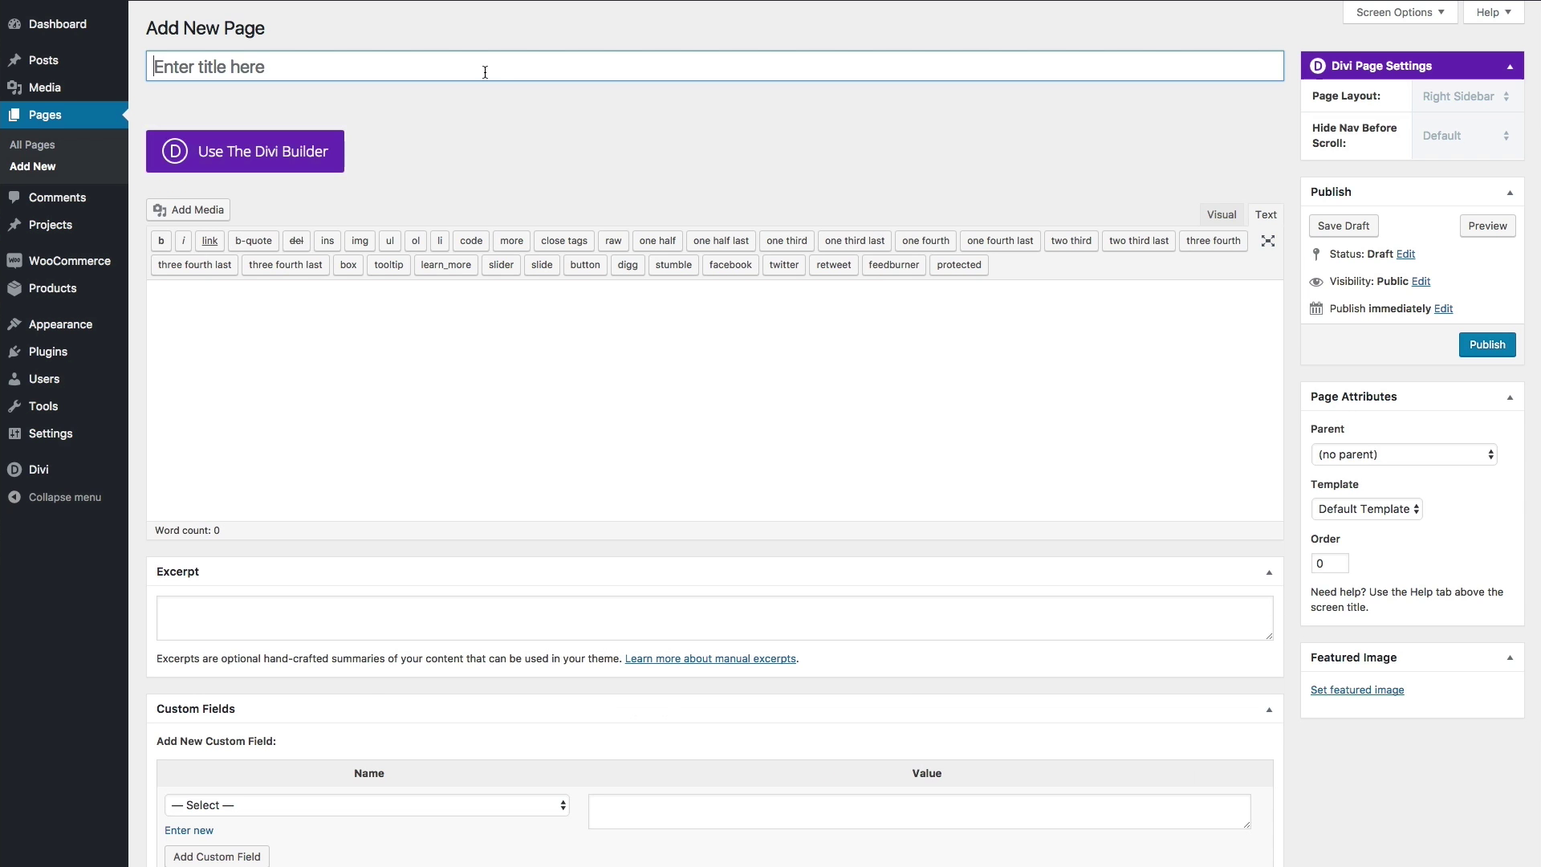
{"action": "type", "text": "New"}
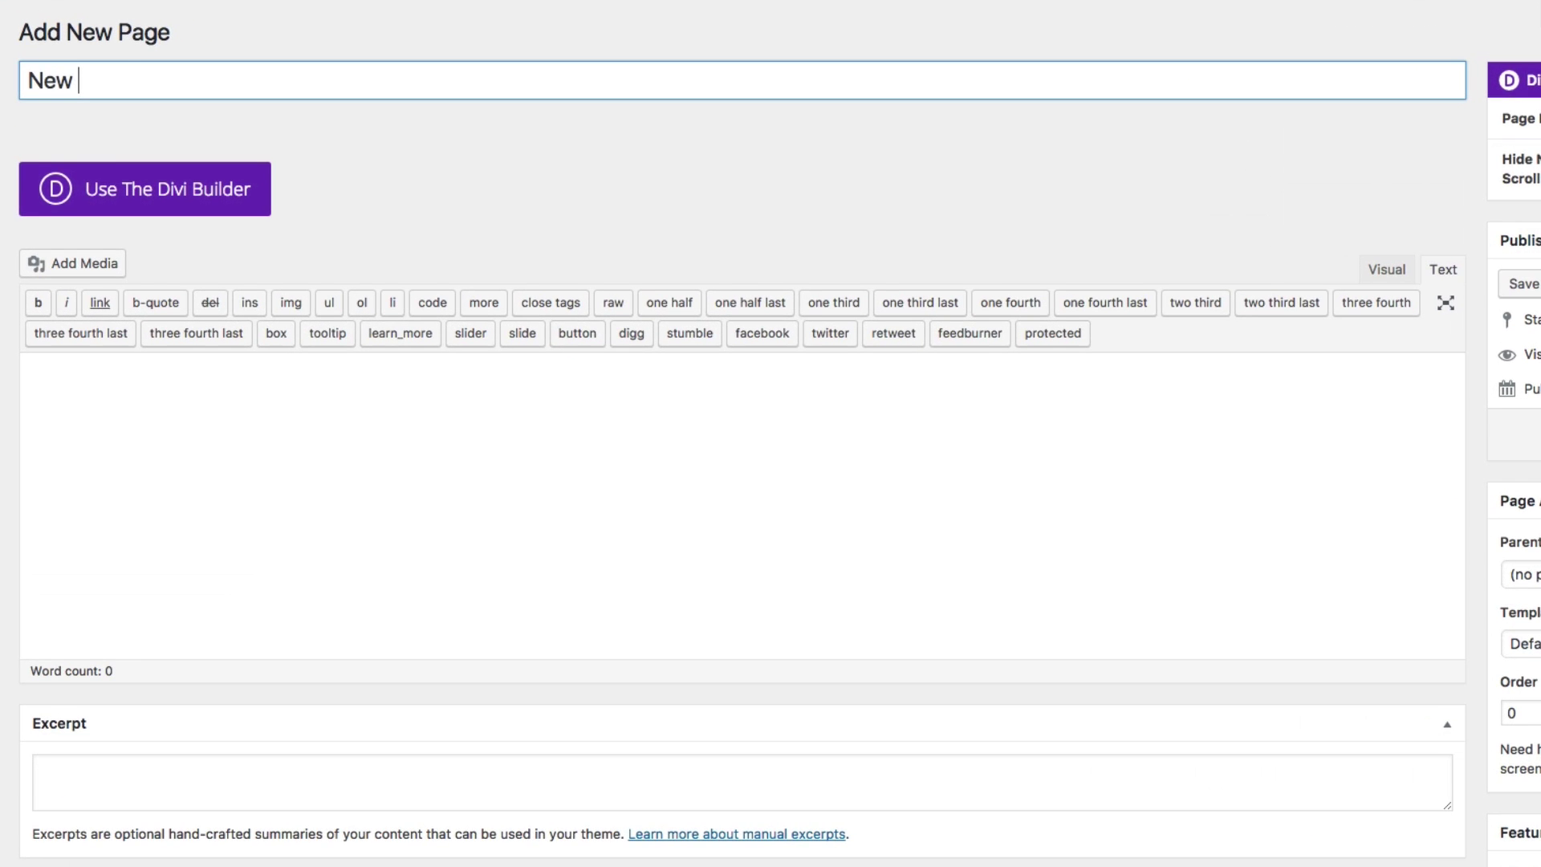
{"action": "type", "text": " Landing Page"}
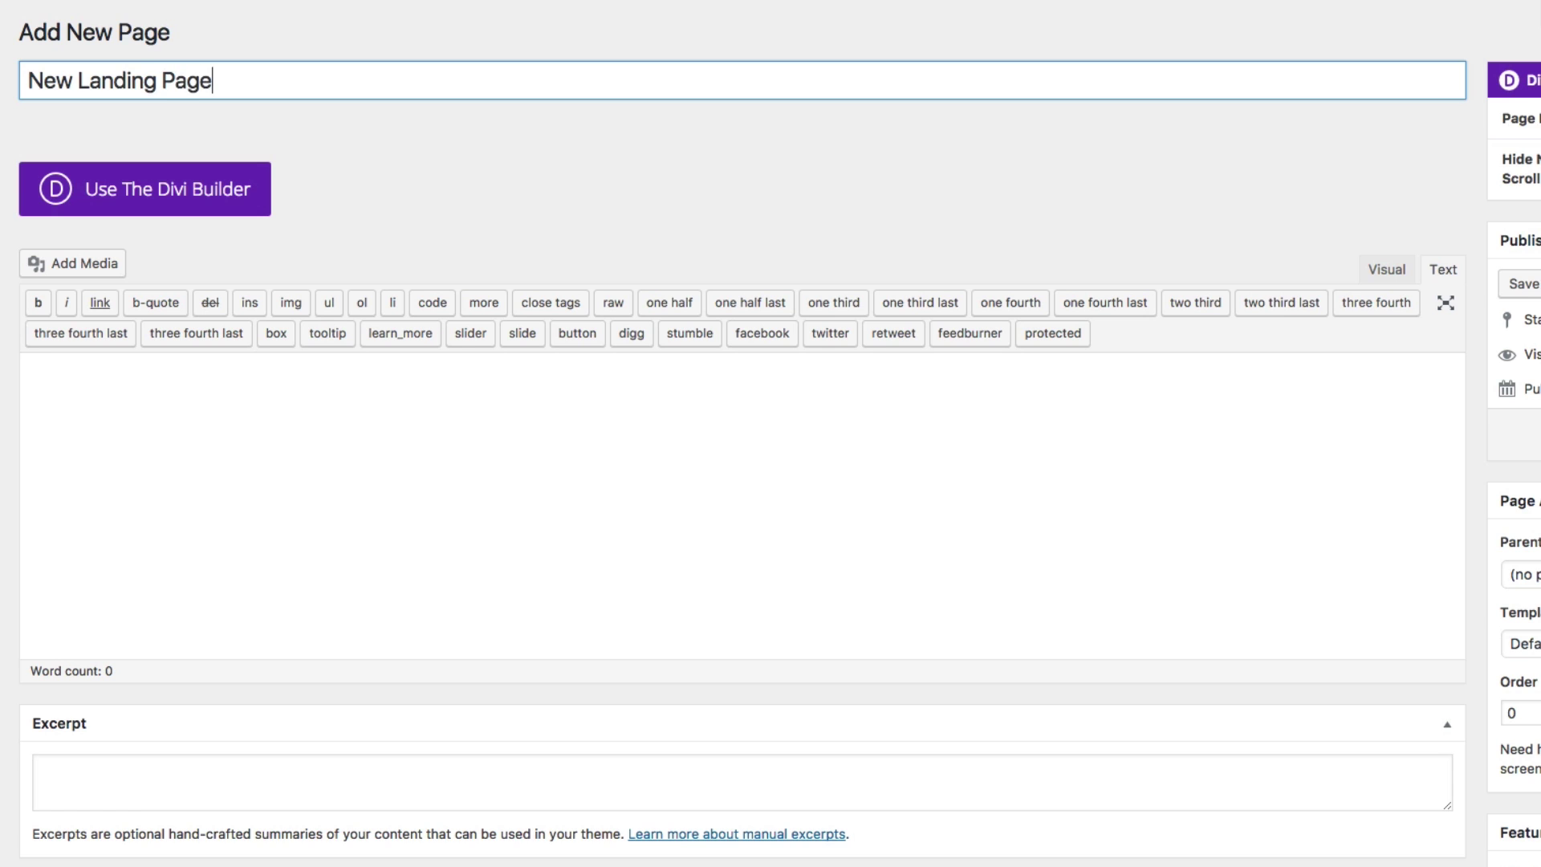
{"action": "left_click", "coordinate": [768, 195]}
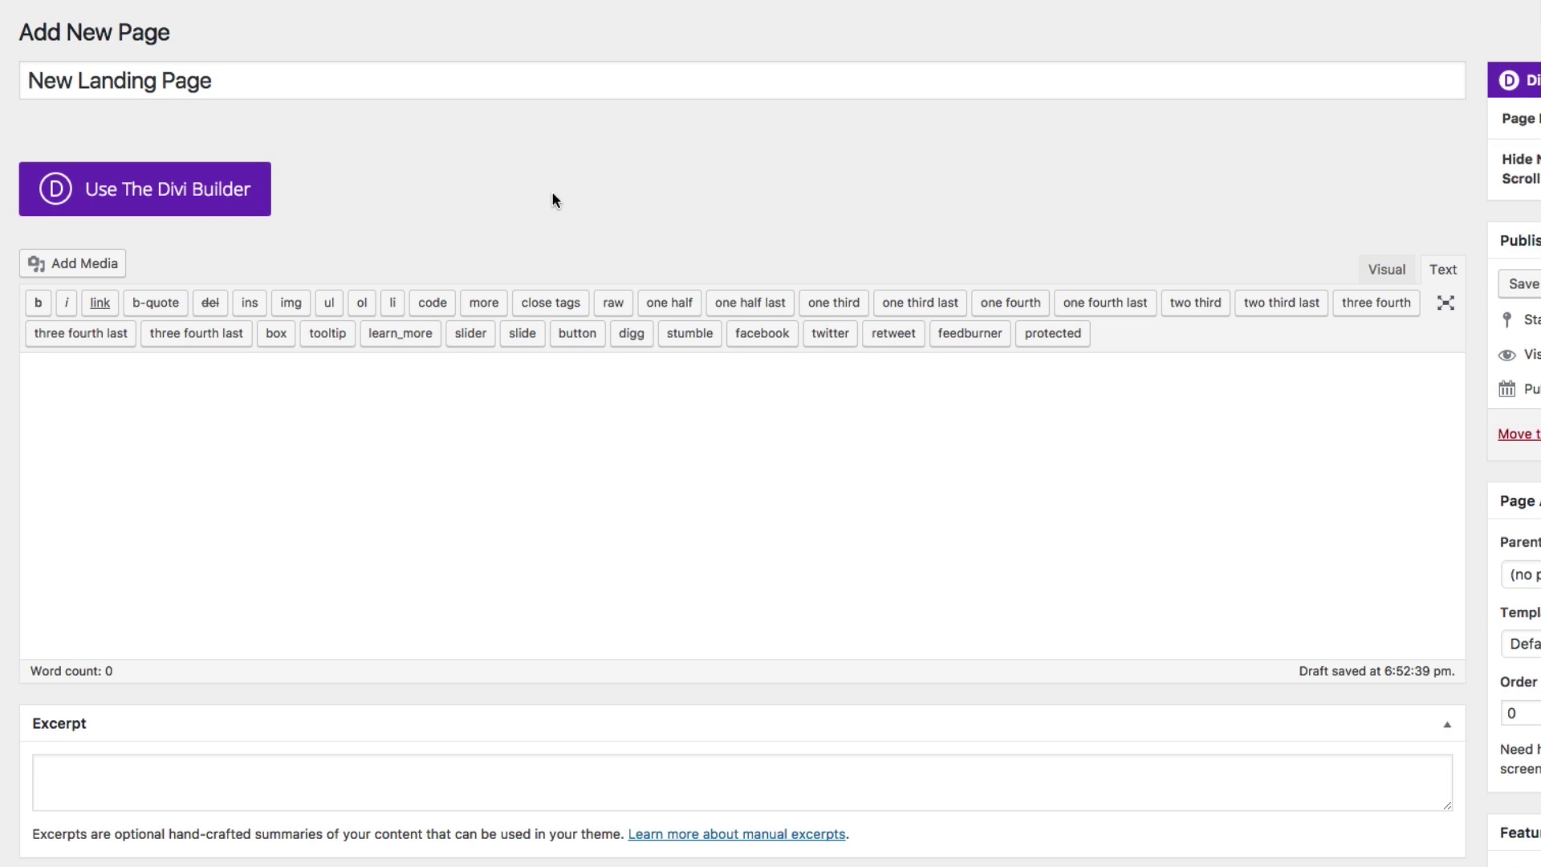
{"action": "left_click", "coordinate": [183, 199]}
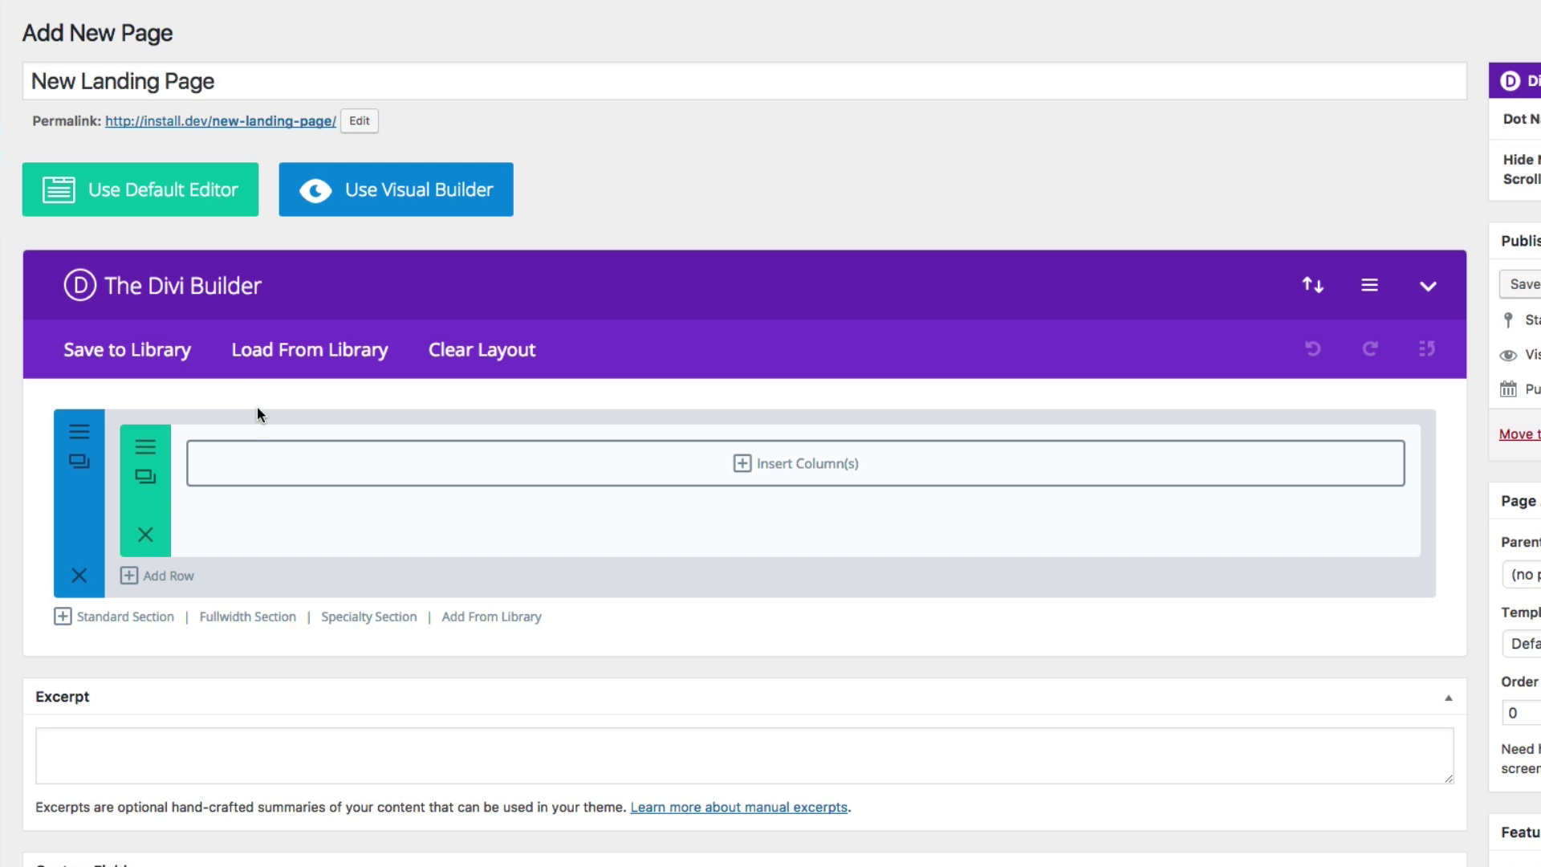
Load 'Landing Page Layout' from the Divi Library into the empty page
{"action": "left_click", "coordinate": [301, 353]}
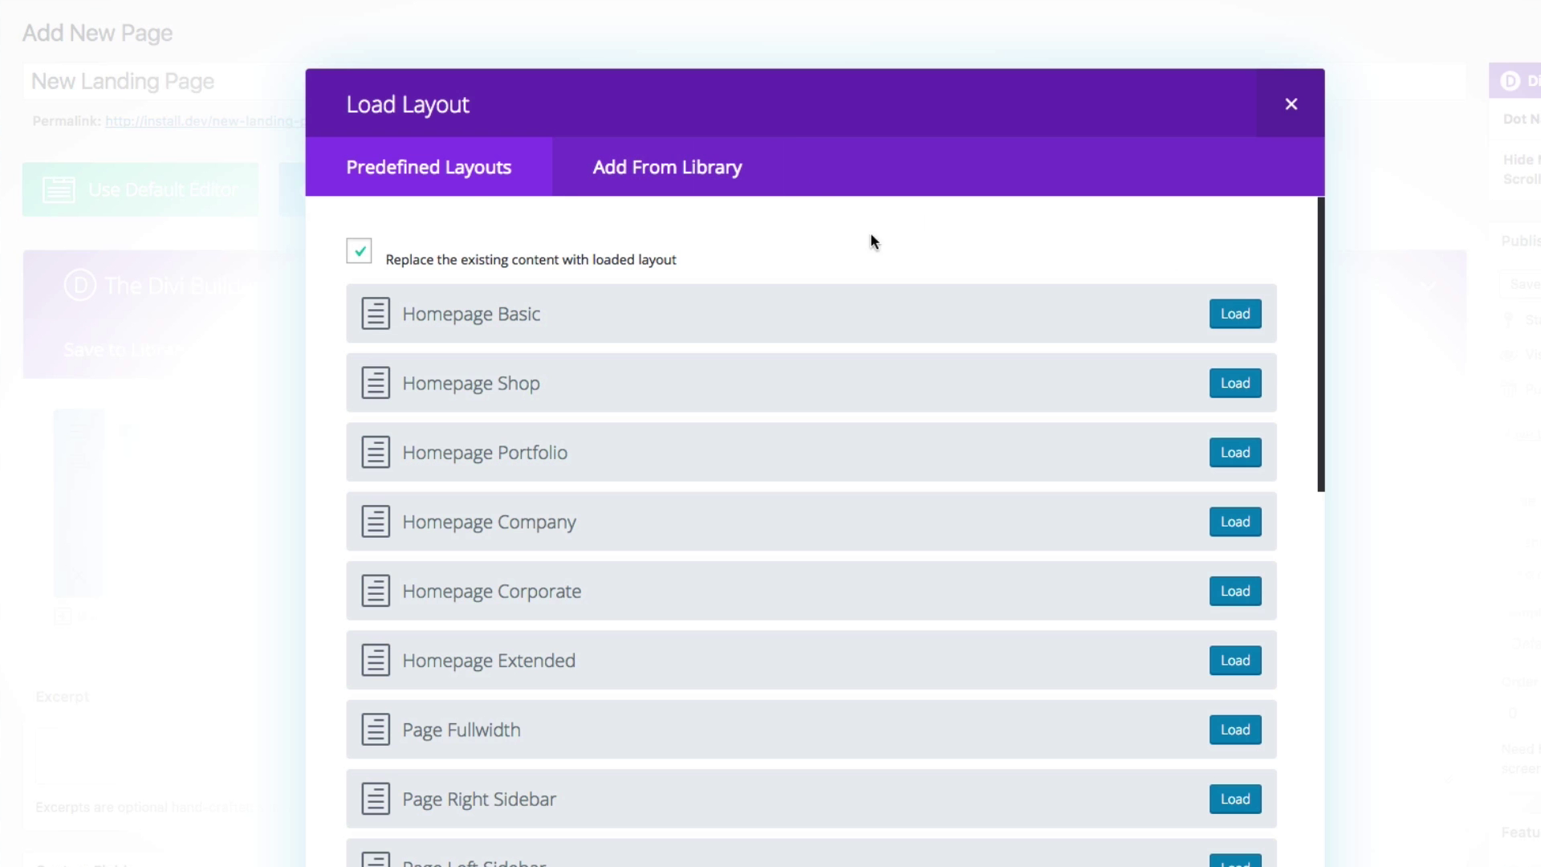
{"action": "left_click", "coordinate": [687, 177]}
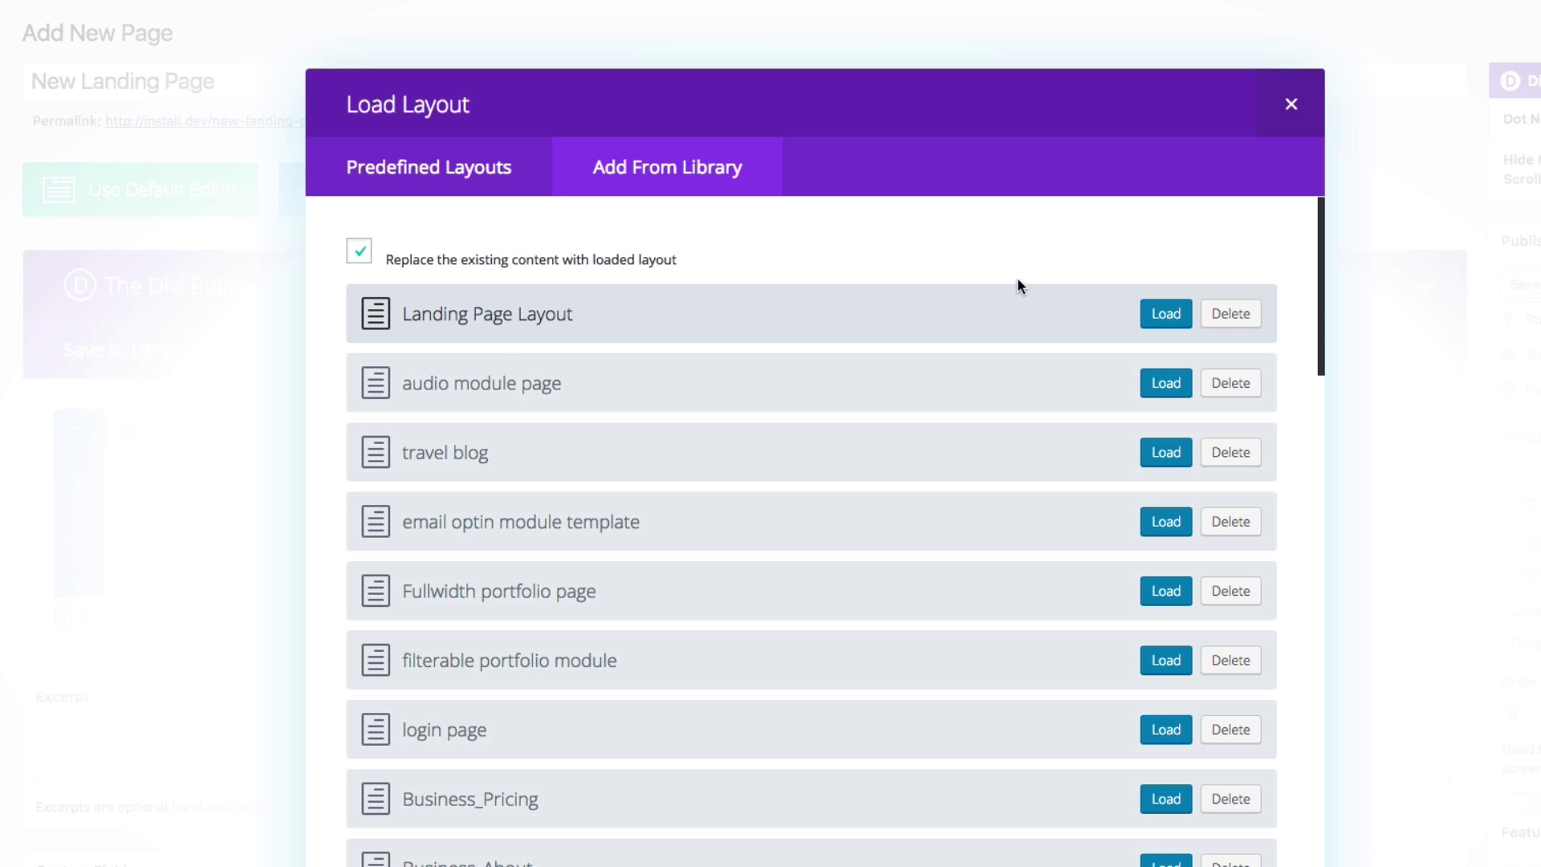
{"action": "left_click", "coordinate": [1157, 321]}
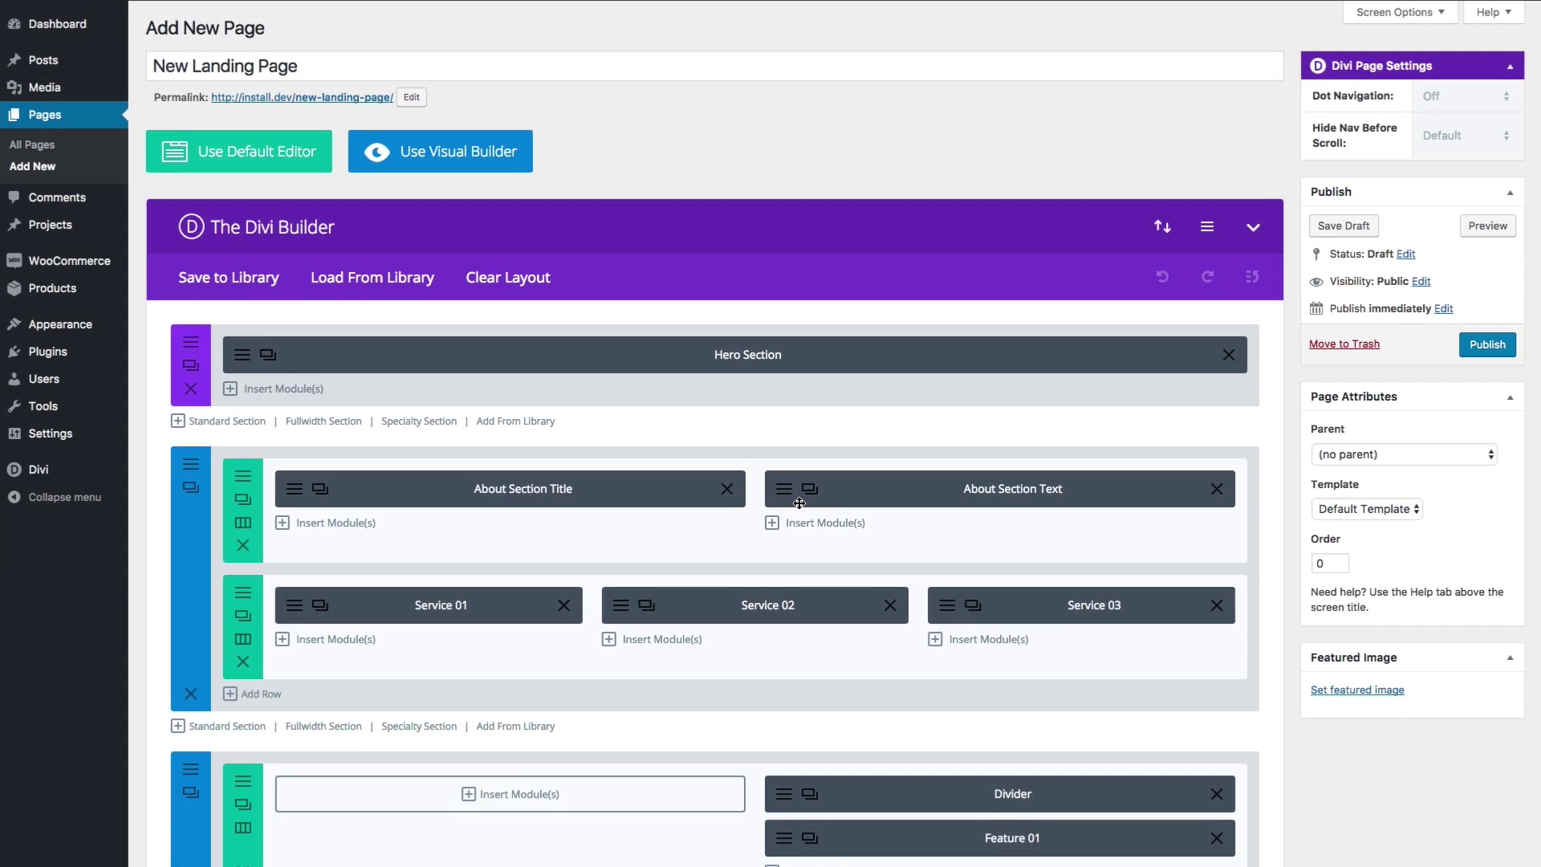
{"action": "scroll", "coordinate": [800, 503], "scroll_direction": "down", "scroll_amount": 20}
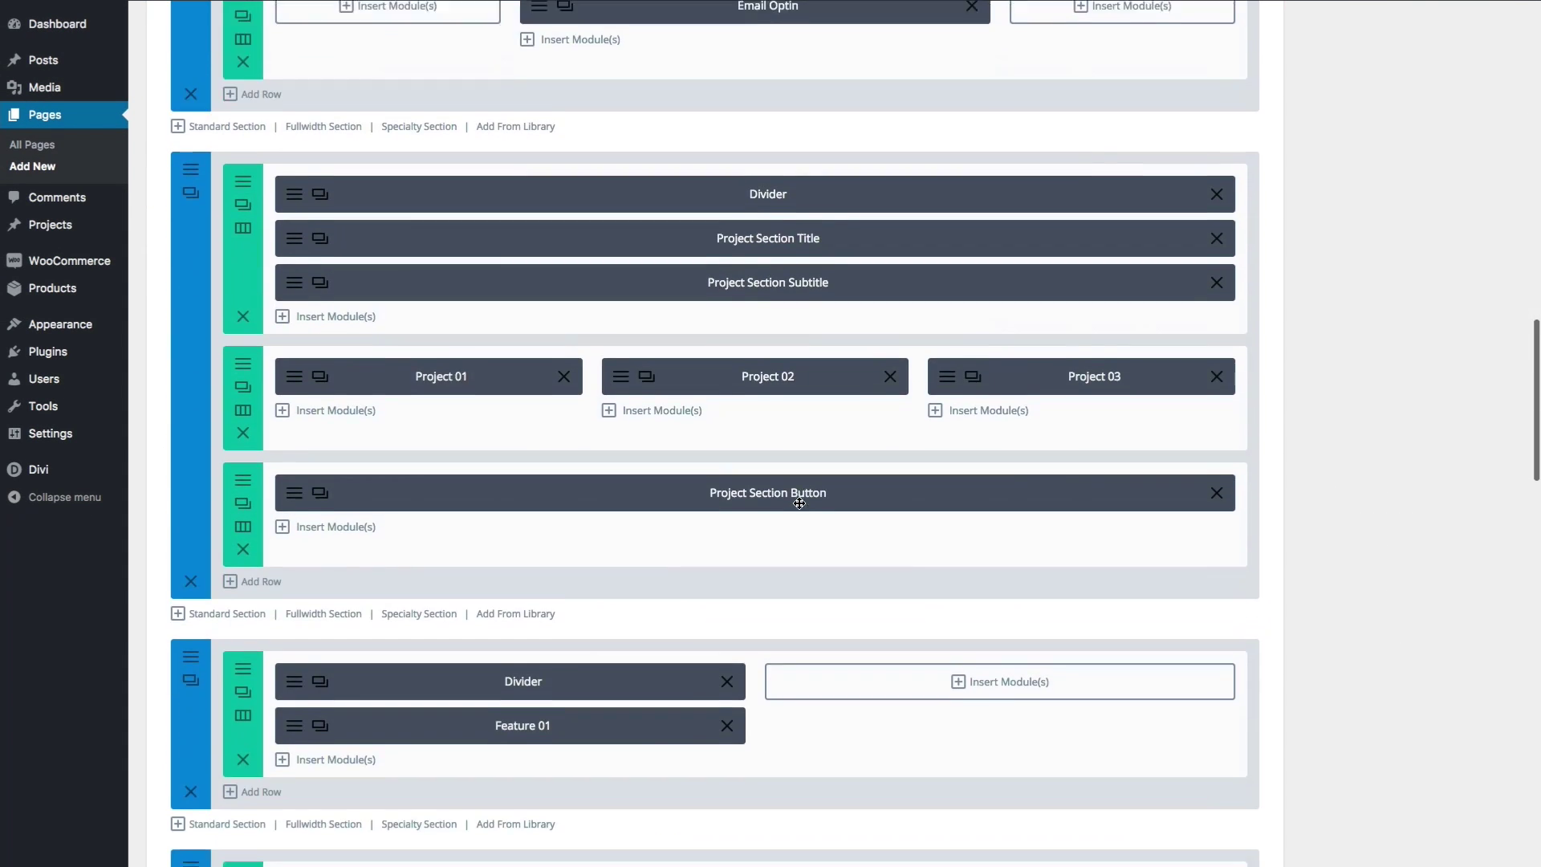
{"action": "scroll", "coordinate": [800, 503], "scroll_direction": "down", "scroll_amount": 20}
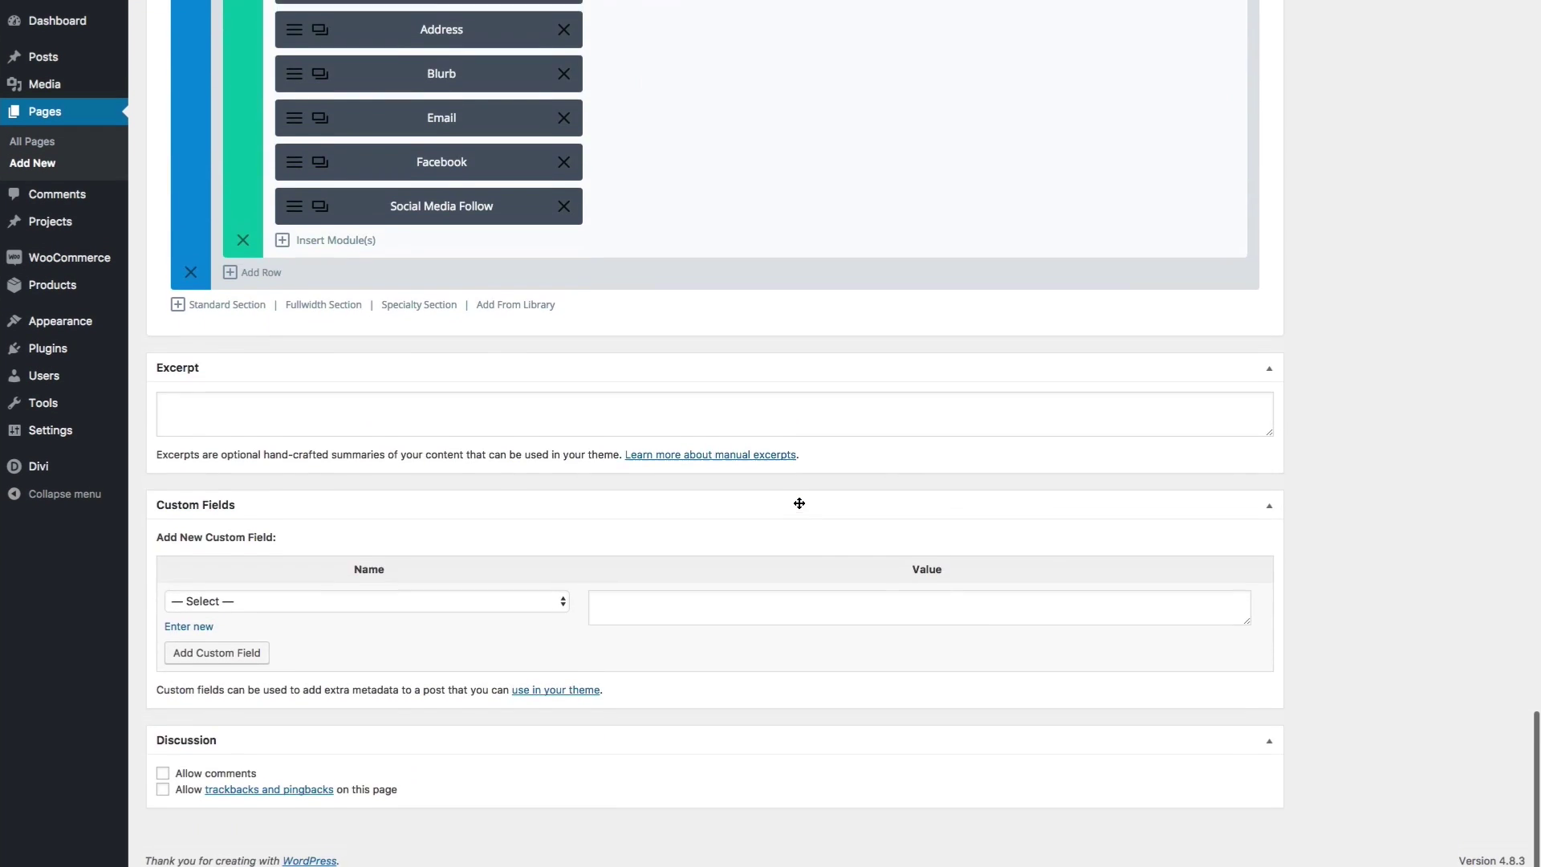
{"action": "scroll", "coordinate": [799, 503], "scroll_direction": "up", "scroll_amount": 20}
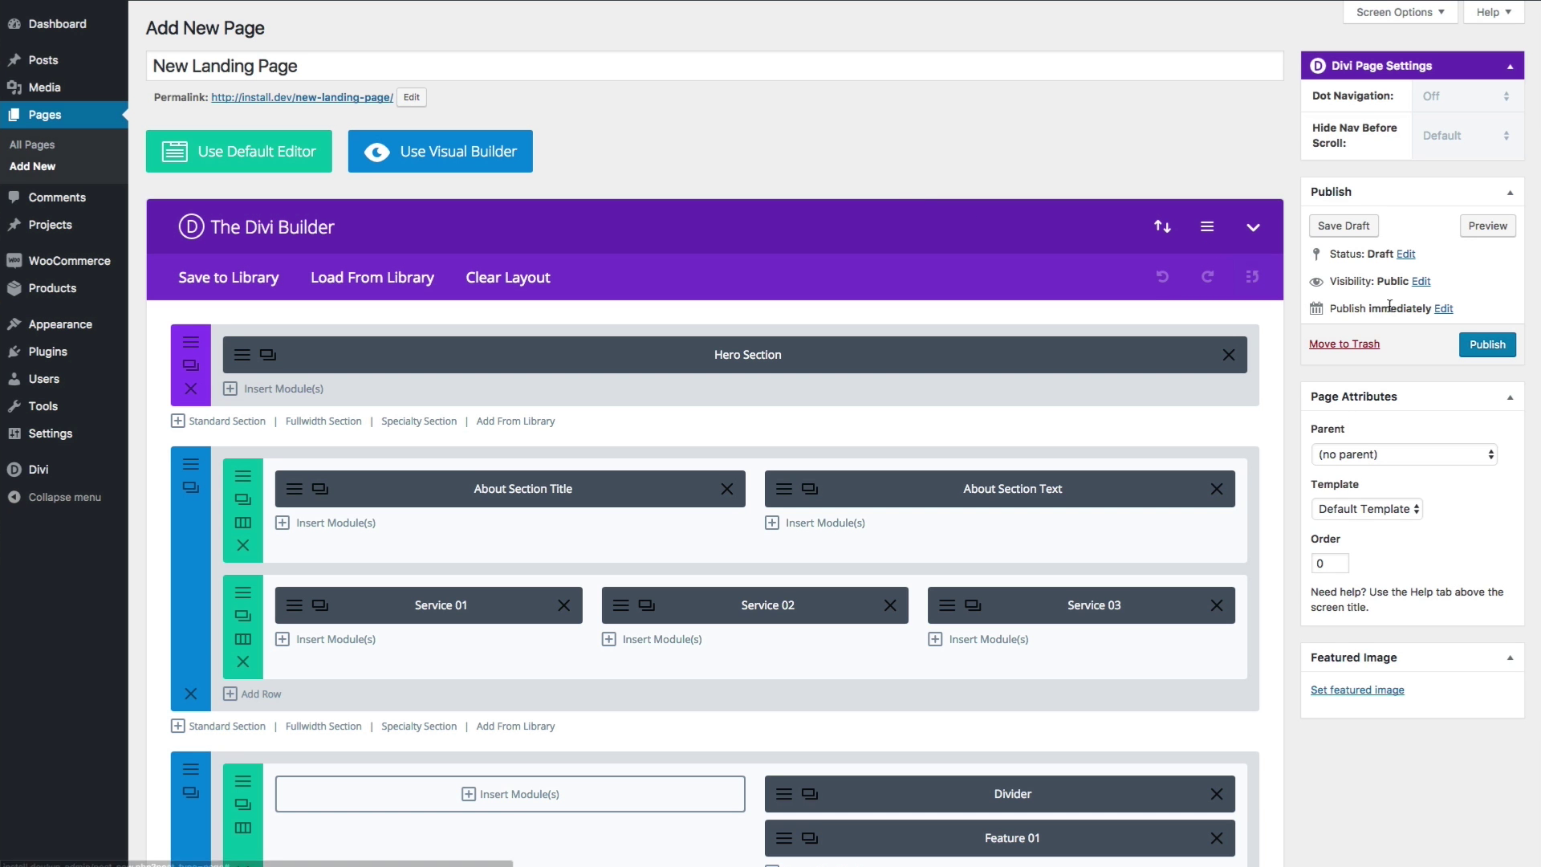
{"action": "left_click", "coordinate": [1467, 228]}
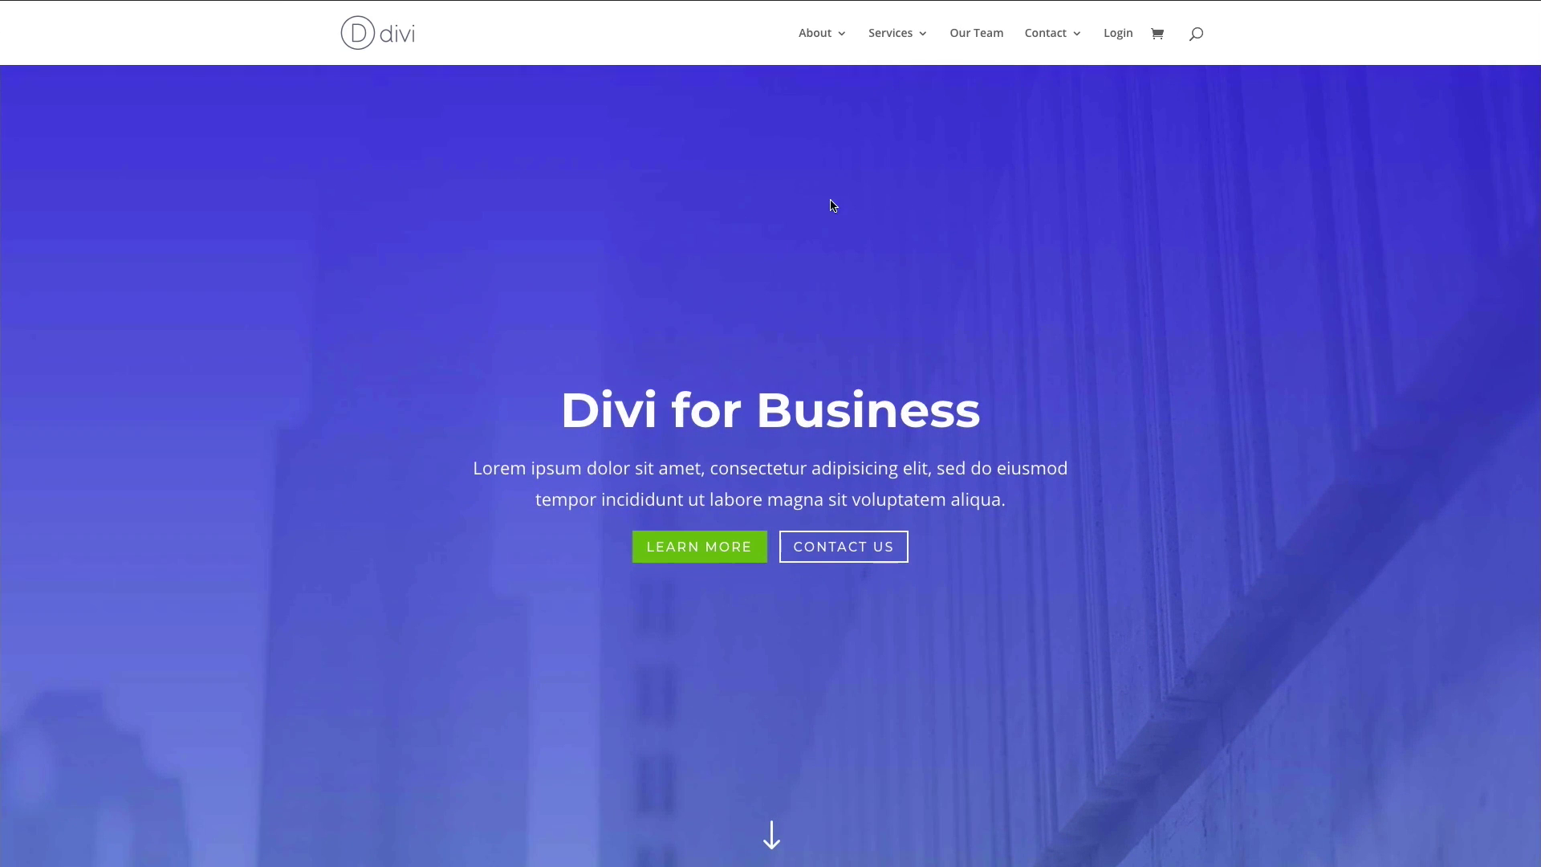
{"action": "scroll", "coordinate": [818, 220], "scroll_direction": "down", "scroll_amount": 8}
{"action": "scroll", "coordinate": [820, 219], "scroll_direction": "down", "scroll_amount": 15}
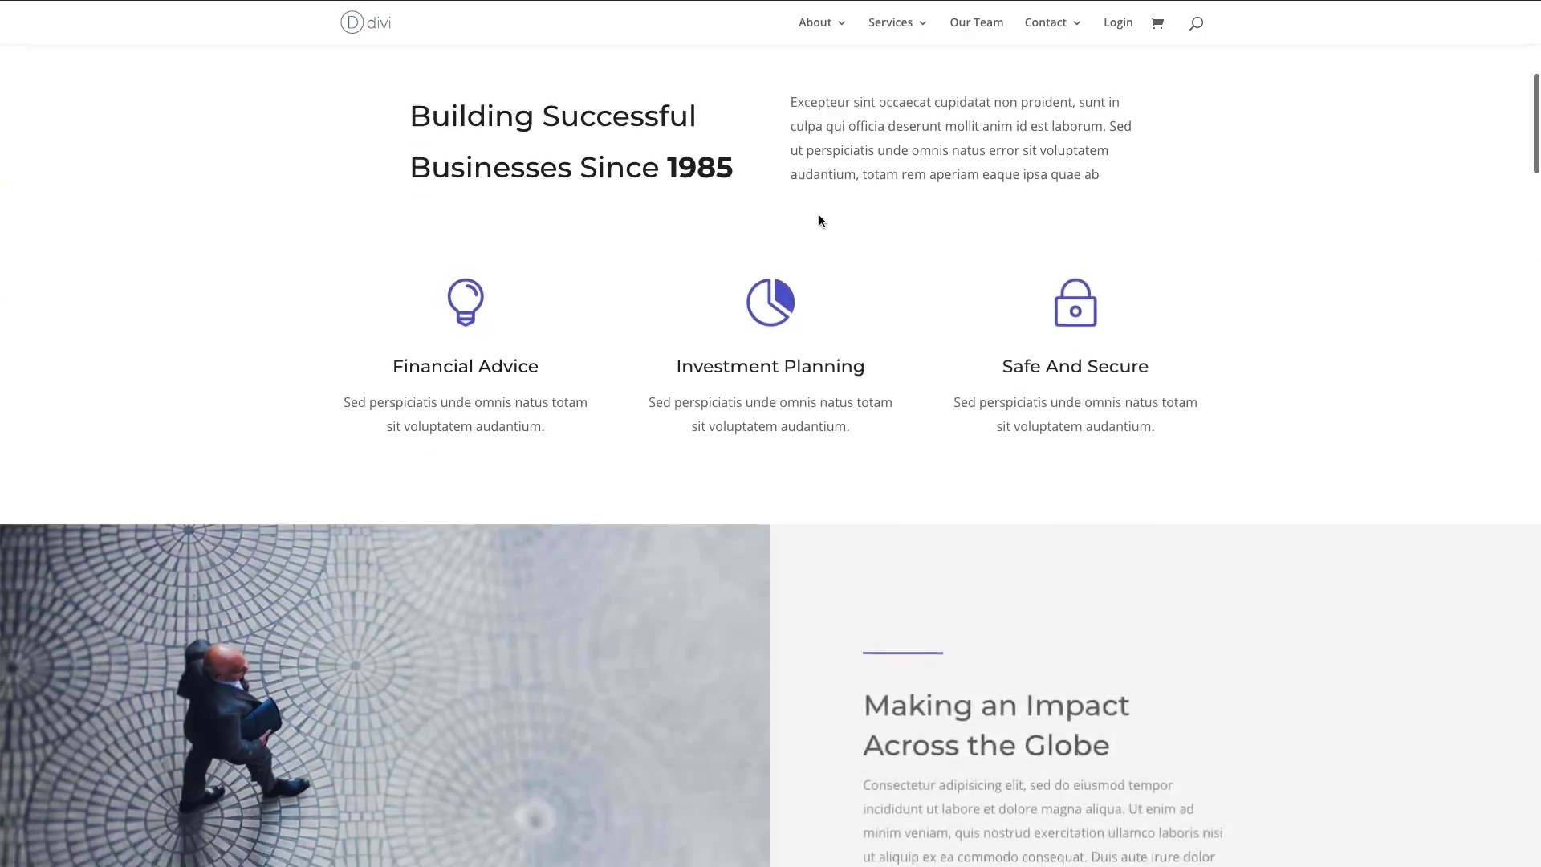
{"action": "scroll", "coordinate": [819, 219], "scroll_direction": "down", "scroll_amount": 5}
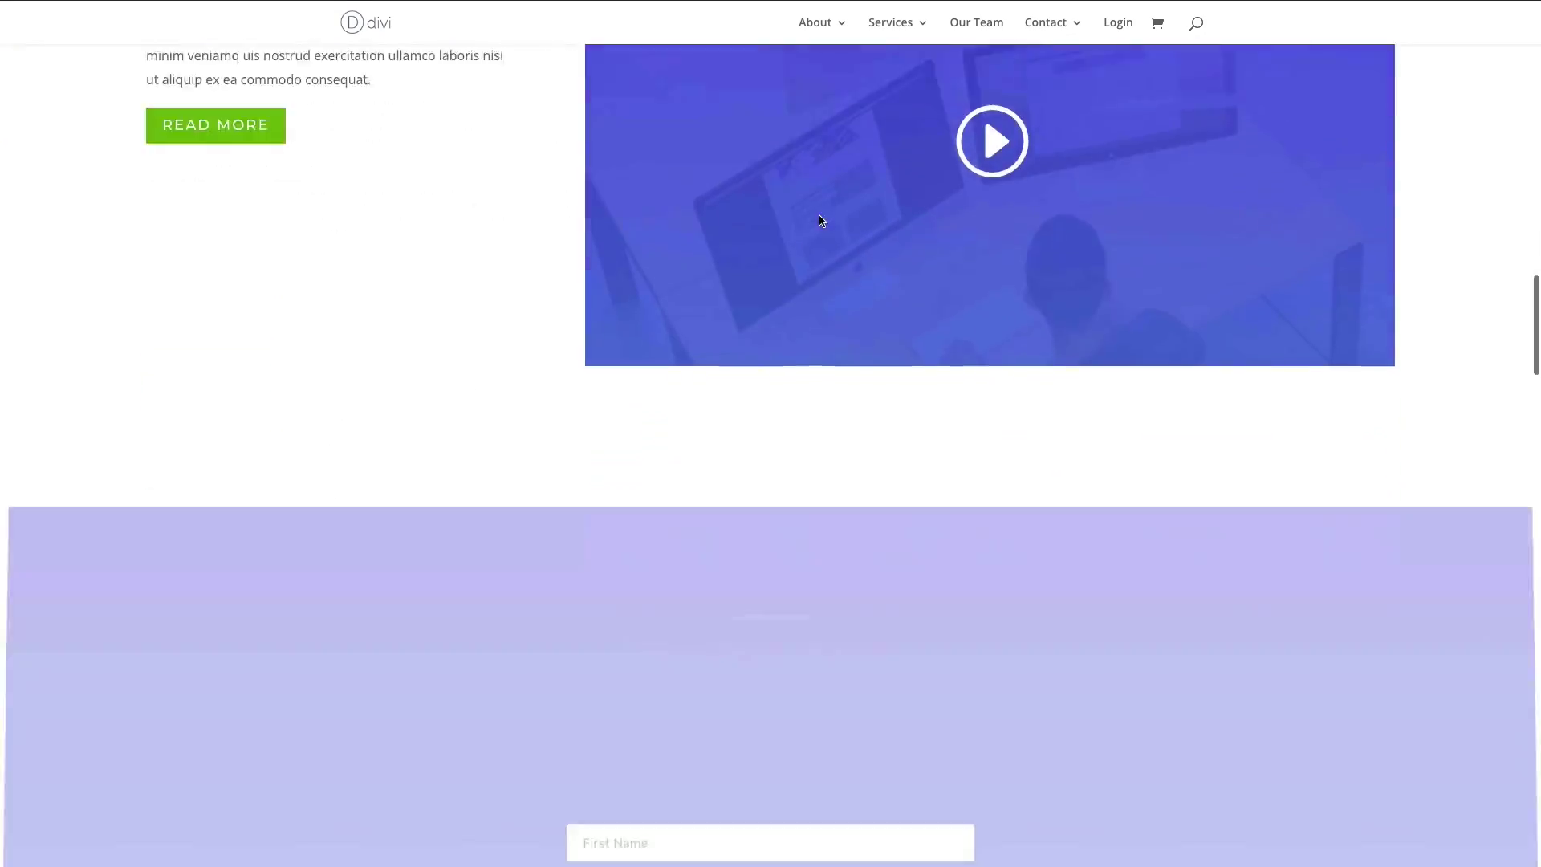
{"action": "scroll", "coordinate": [819, 217], "scroll_direction": "up", "scroll_amount": 20}
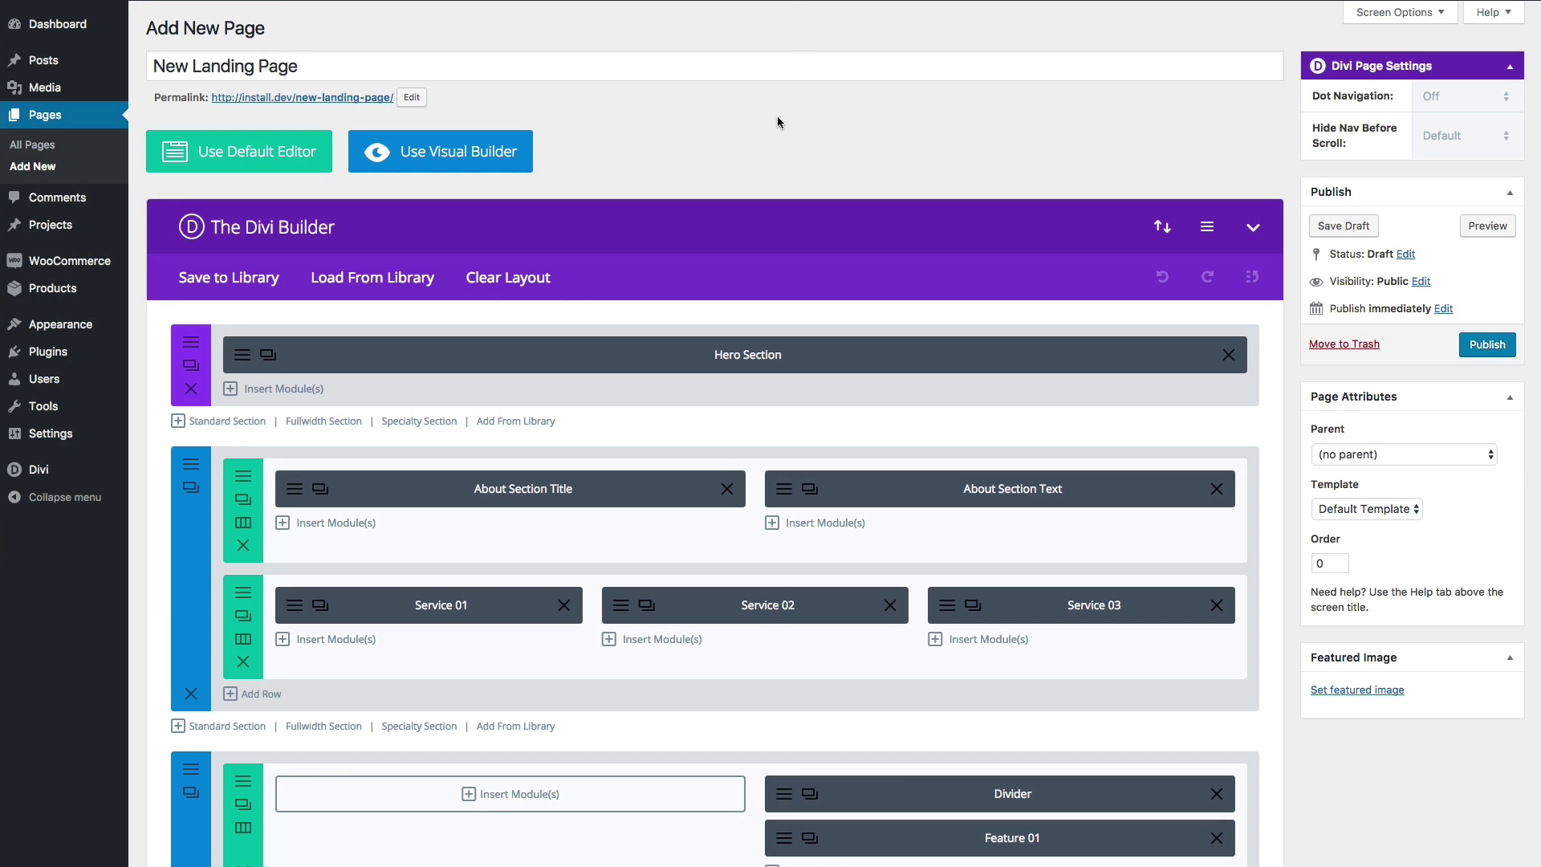
Confirm clearing the layout, switch to the Visual Builder, and bring up Load From Library
{"action": "left_click", "coordinate": [510, 293]}
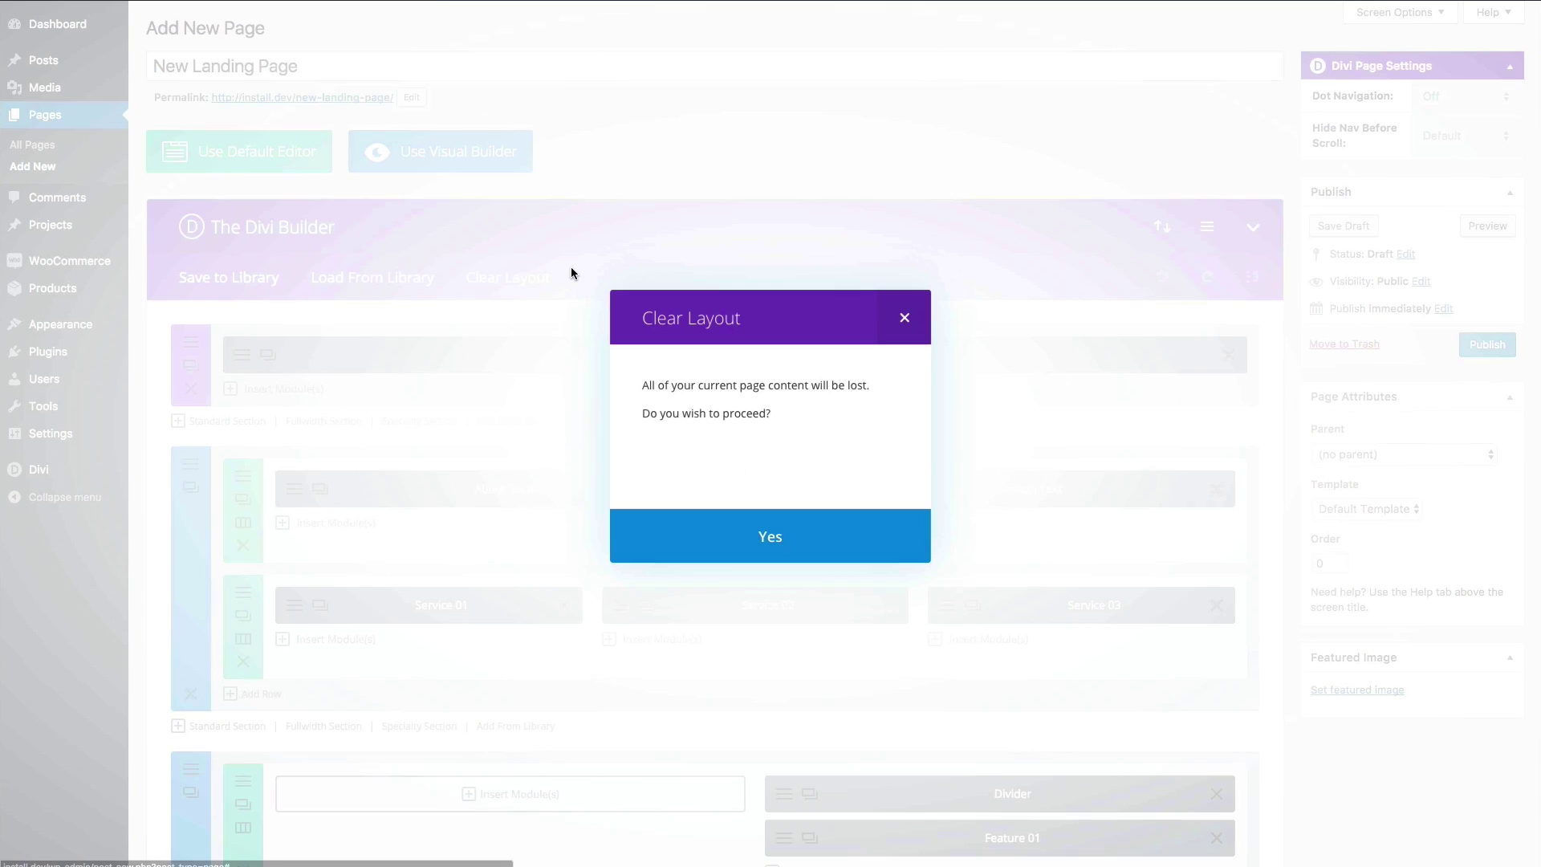
{"action": "left_click", "coordinate": [775, 544]}
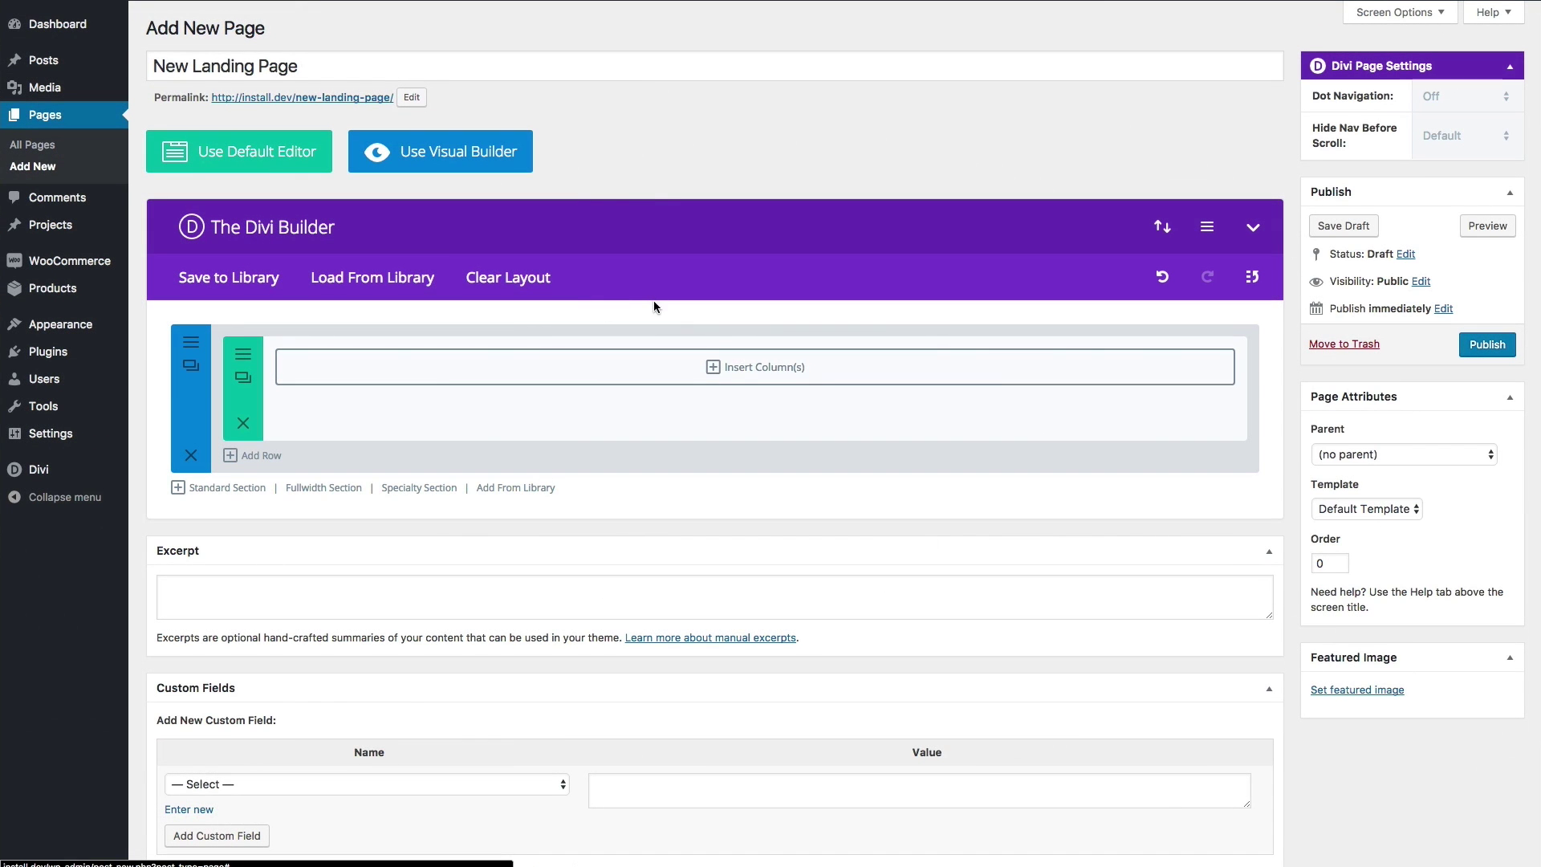
{"action": "left_click", "coordinate": [522, 168]}
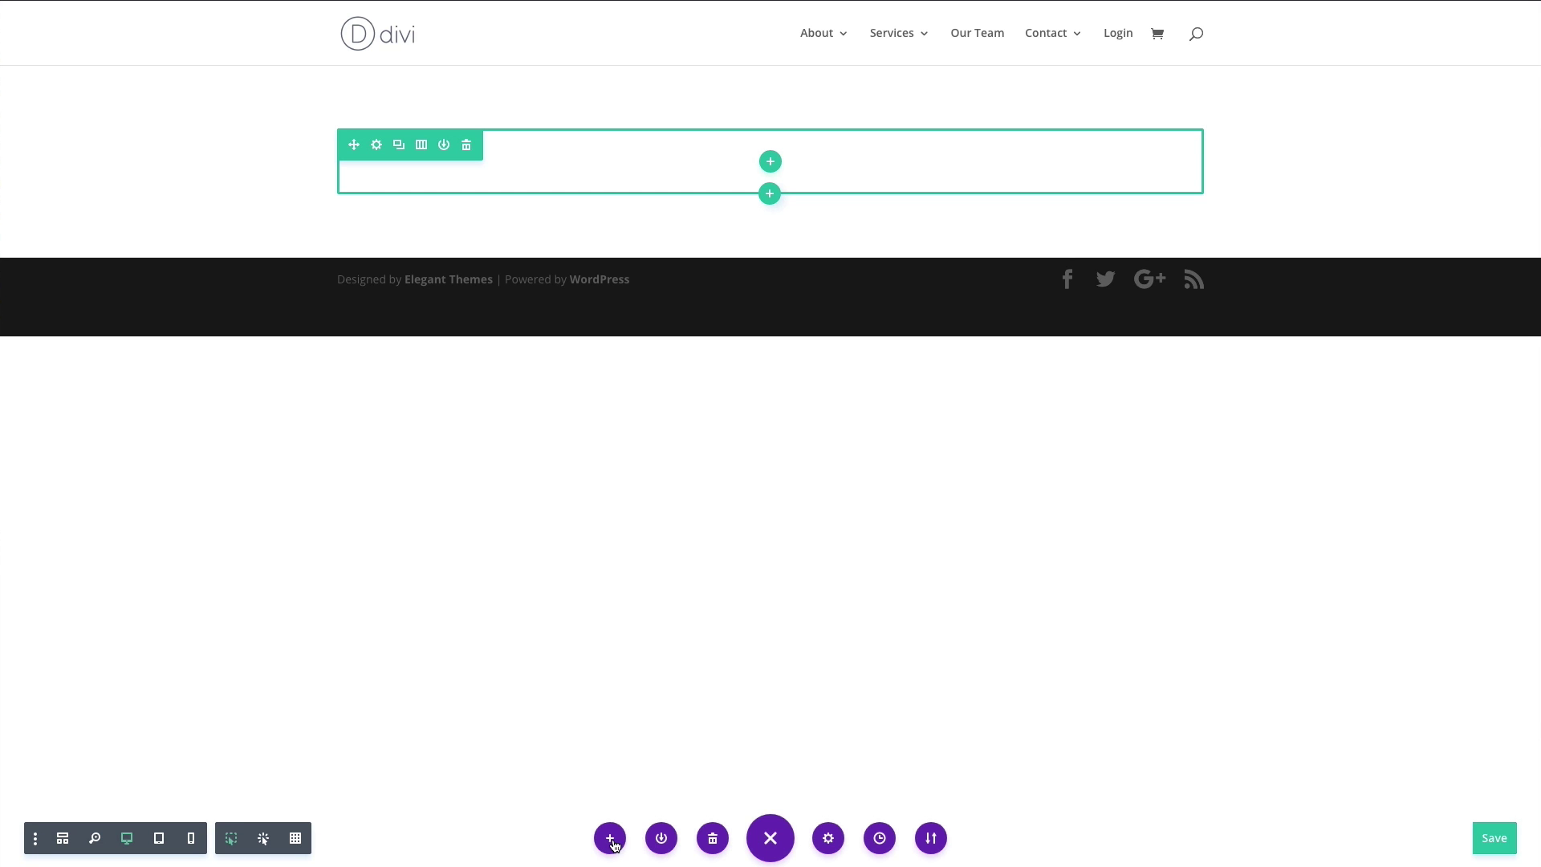
{"action": "left_click", "coordinate": [611, 838]}
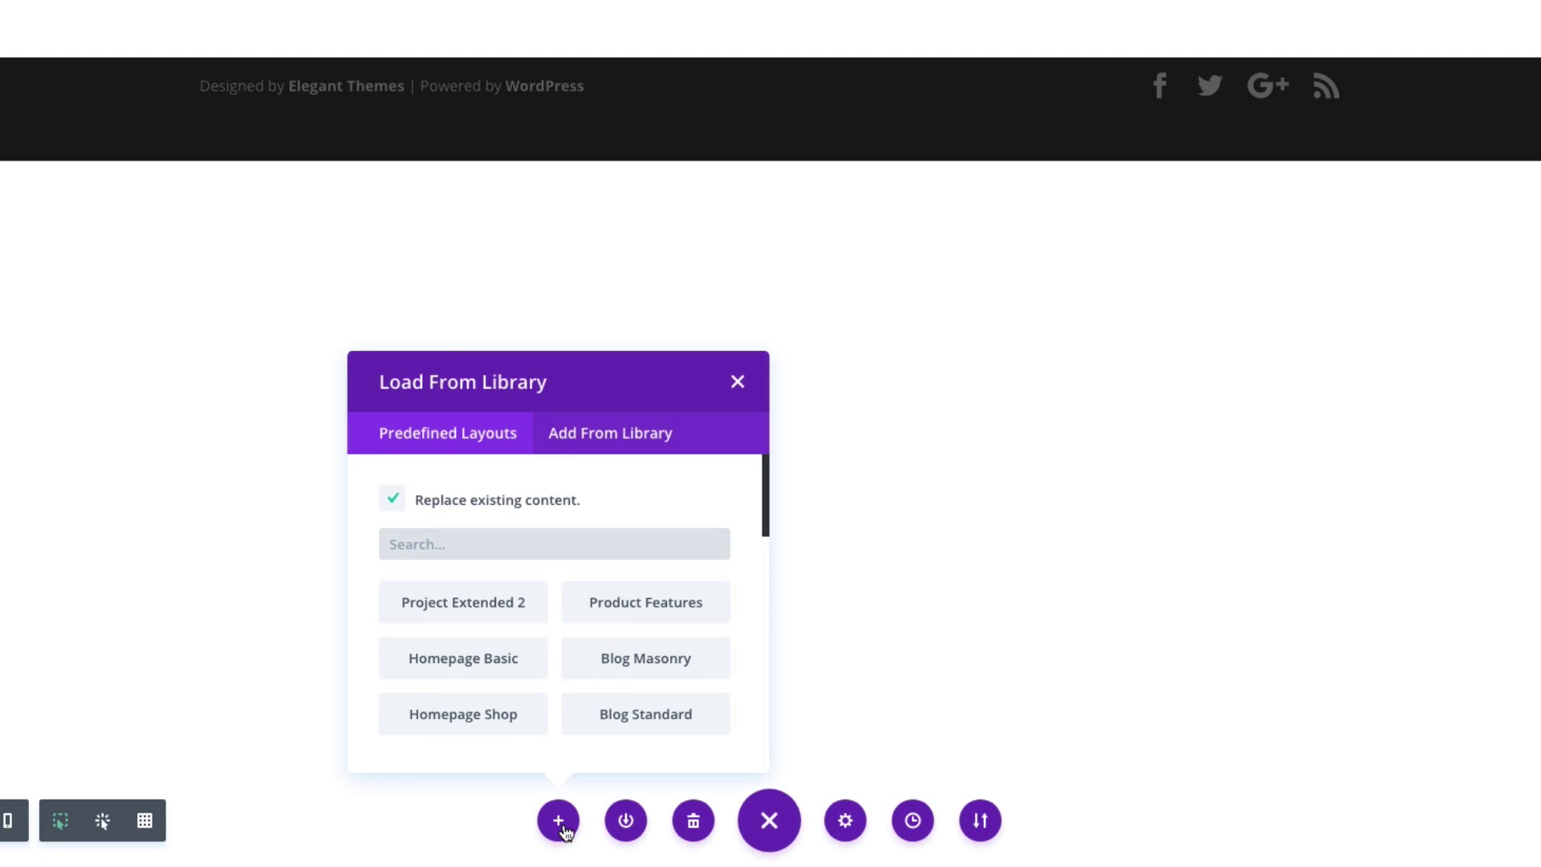
Load the saved 'Landing Page Layout' from the library tab into New Landing Page
{"action": "left_click", "coordinate": [612, 444]}
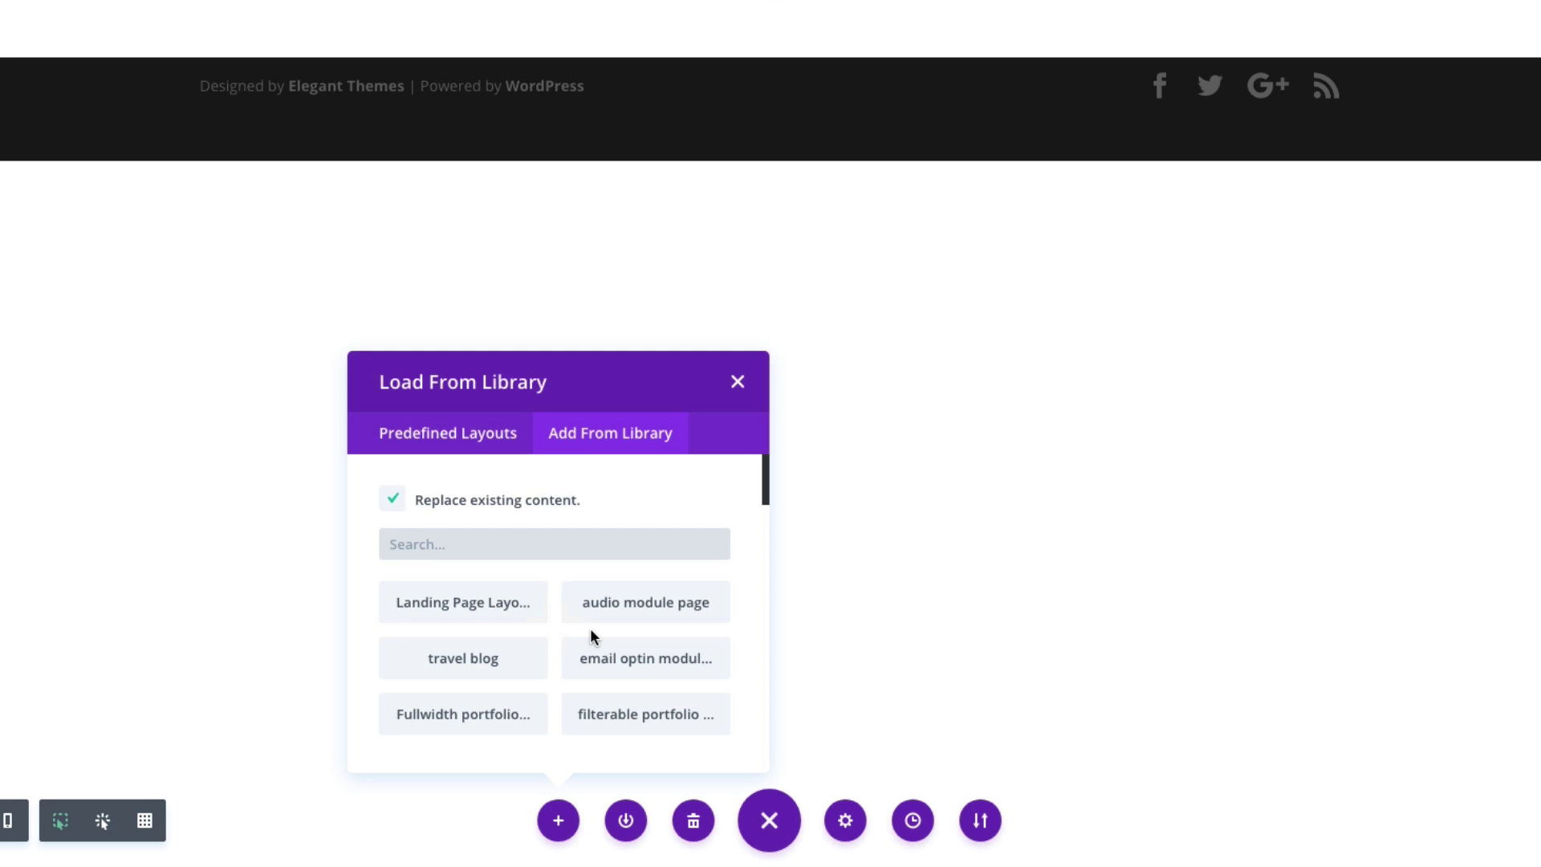
{"action": "left_click", "coordinate": [469, 611]}
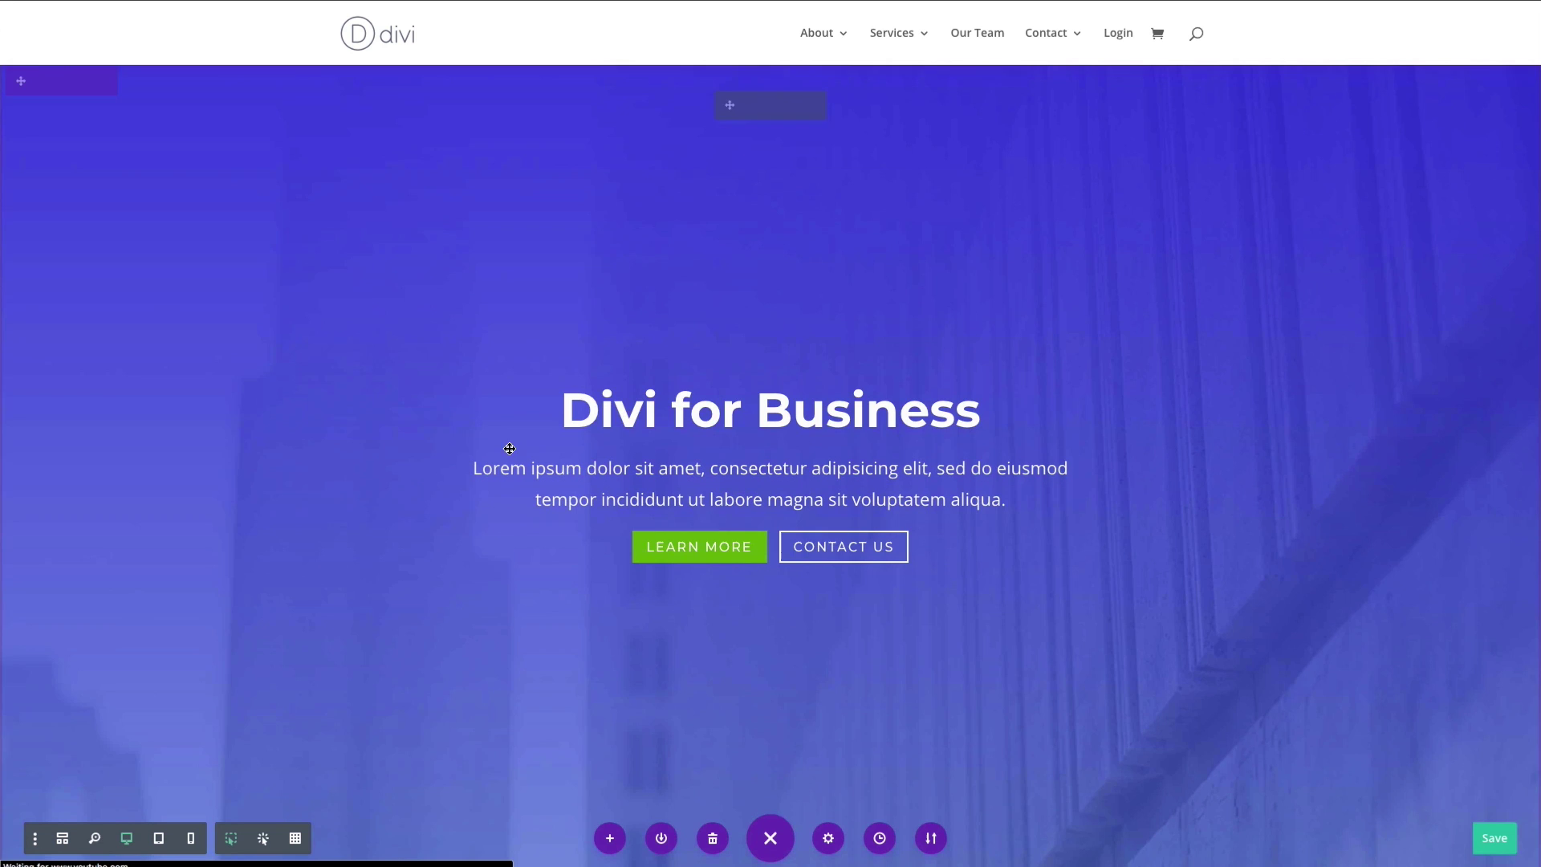
{"action": "scroll", "coordinate": [1041, 342], "scroll_direction": "down", "scroll_amount": 6}
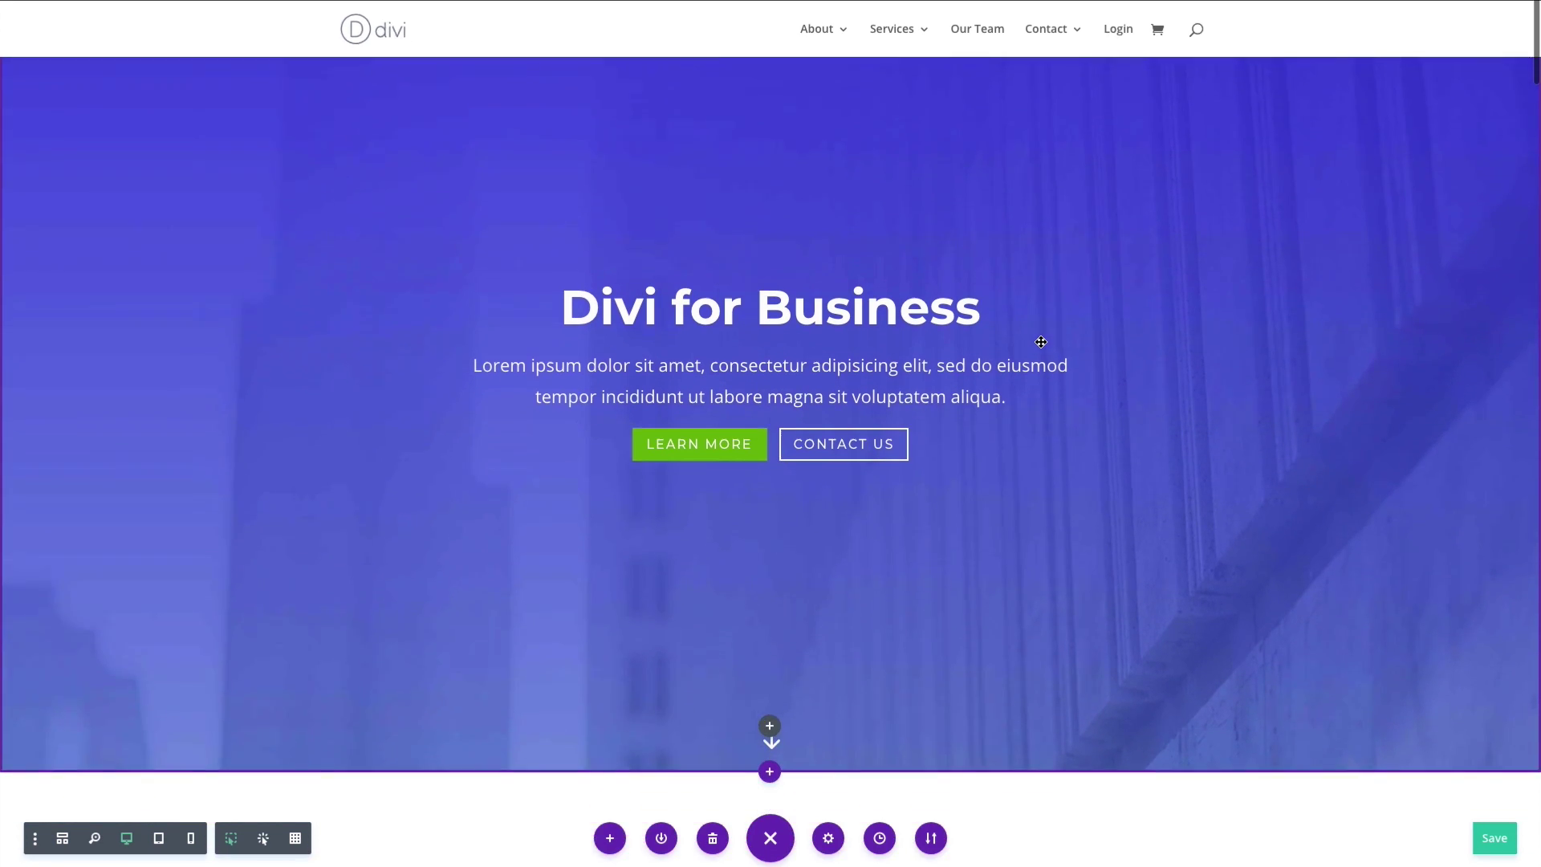
{"action": "scroll", "coordinate": [1041, 342], "scroll_direction": "down", "scroll_amount": 20}
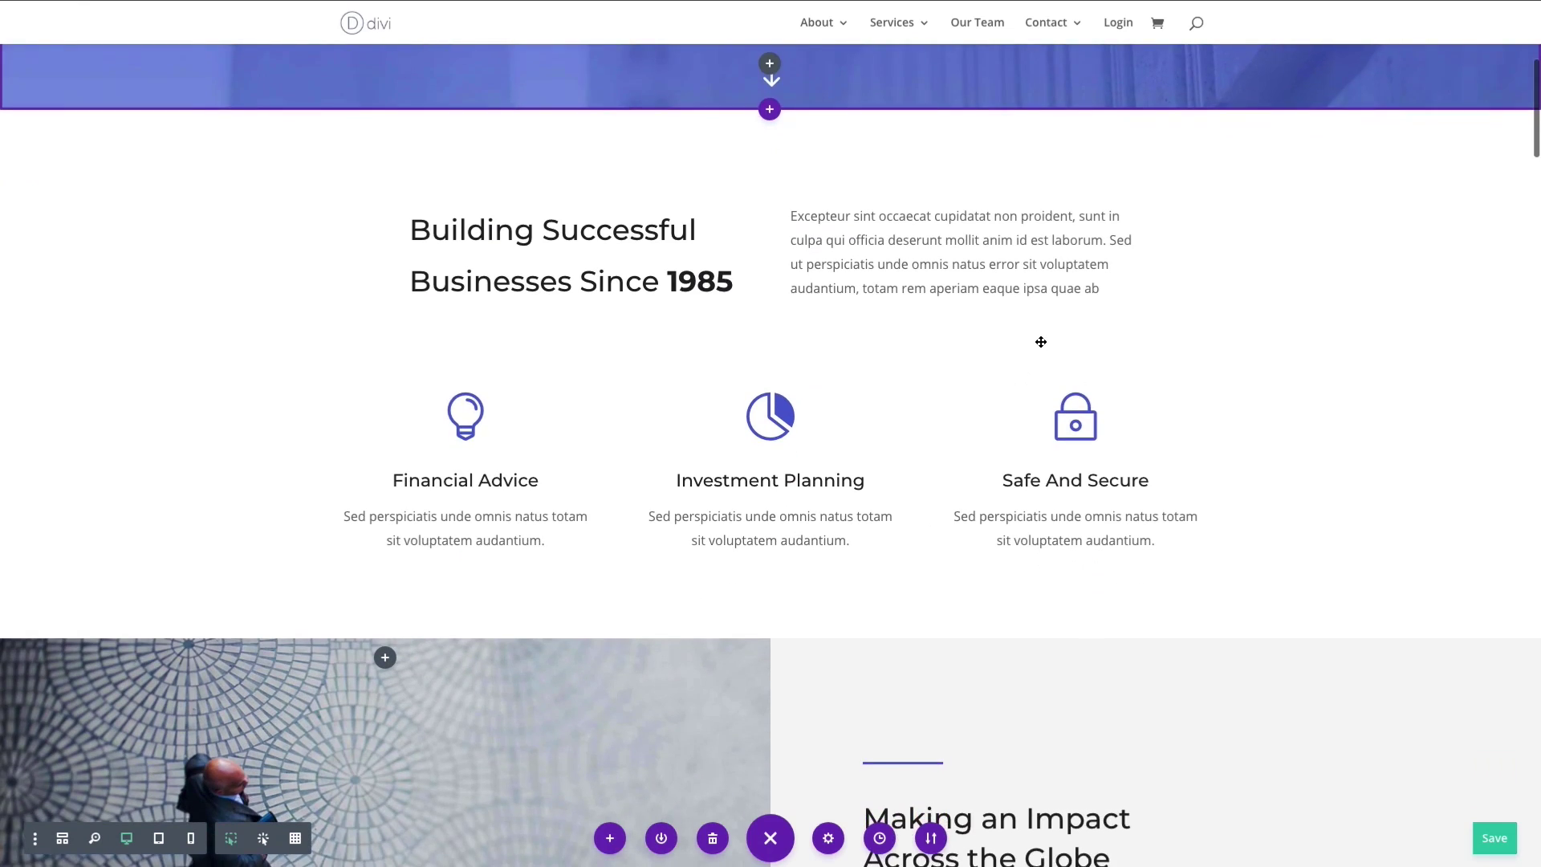
{"action": "scroll", "coordinate": [1041, 342], "scroll_direction": "down", "scroll_amount": 5}
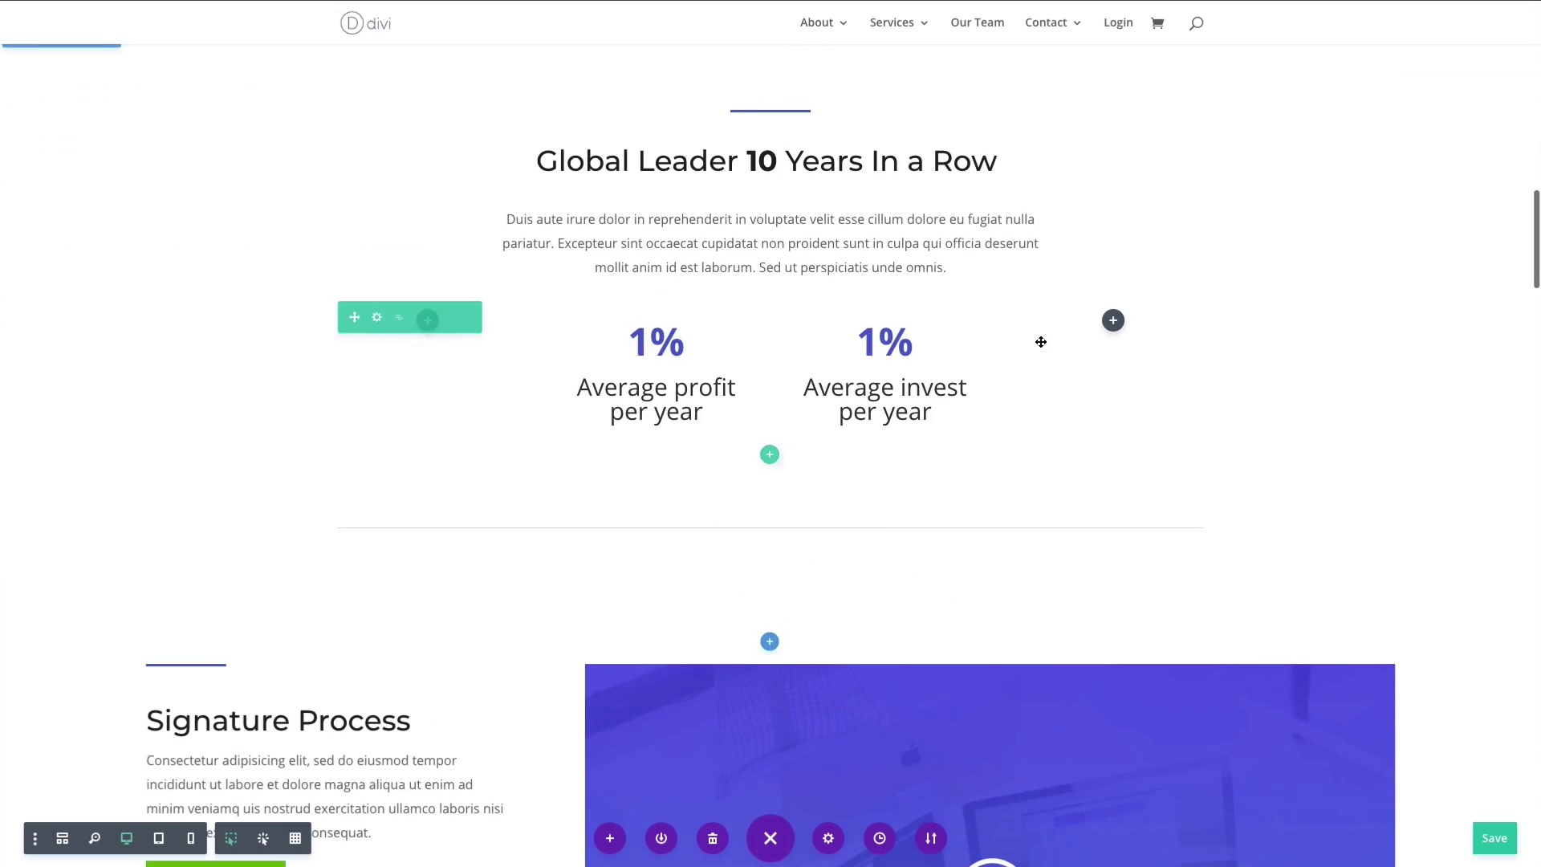
{"action": "scroll", "coordinate": [1041, 342], "scroll_direction": "up", "scroll_amount": 20}
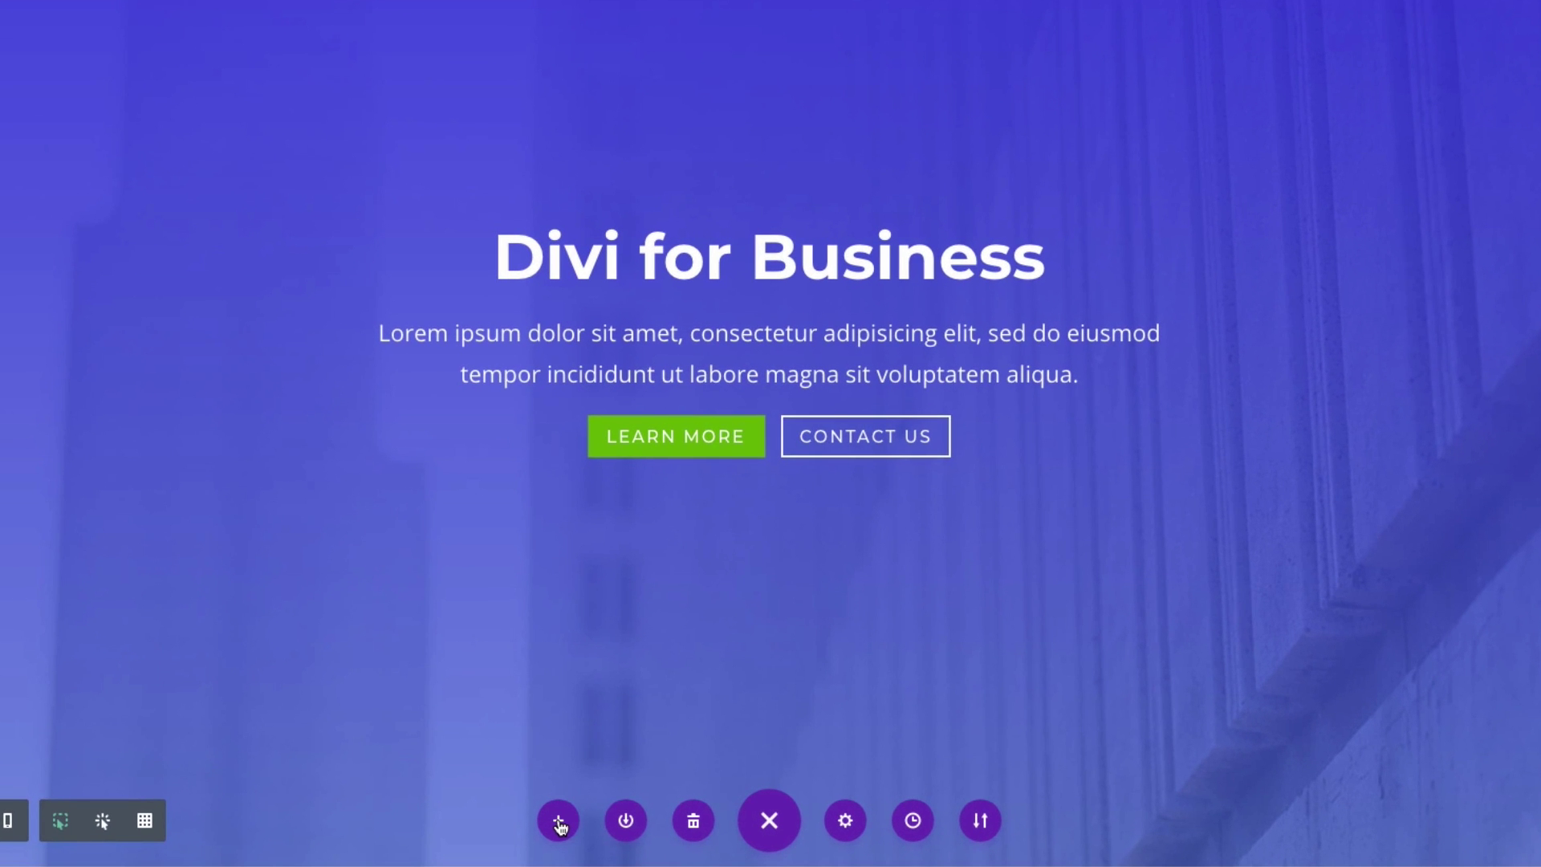
Reopen the Add From Library list with 'Replace existing content' unchecked
{"action": "left_click", "coordinate": [560, 822]}
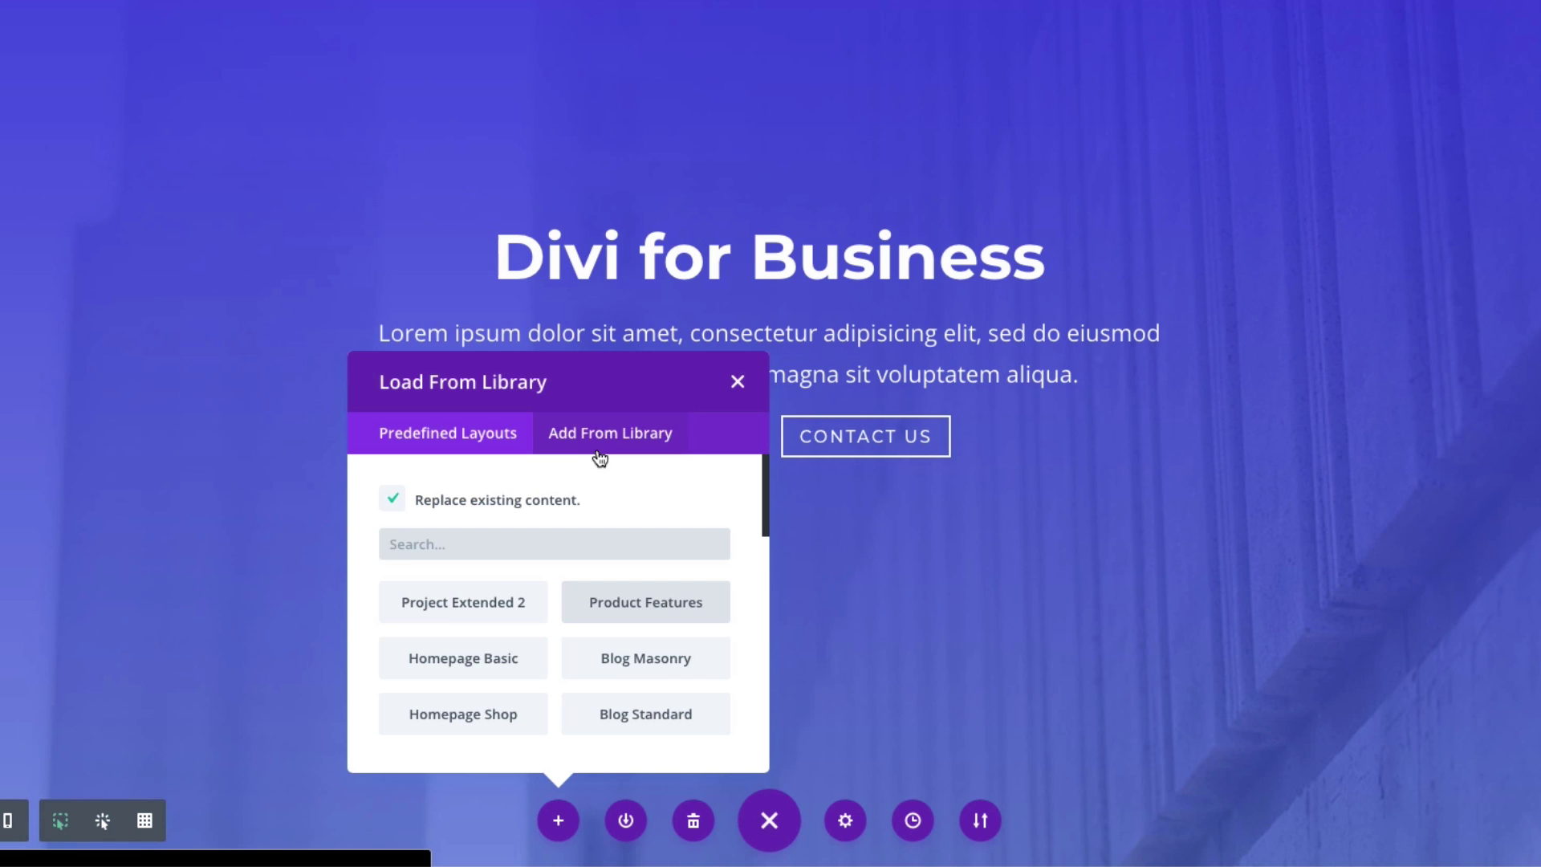
{"action": "left_click", "coordinate": [634, 442]}
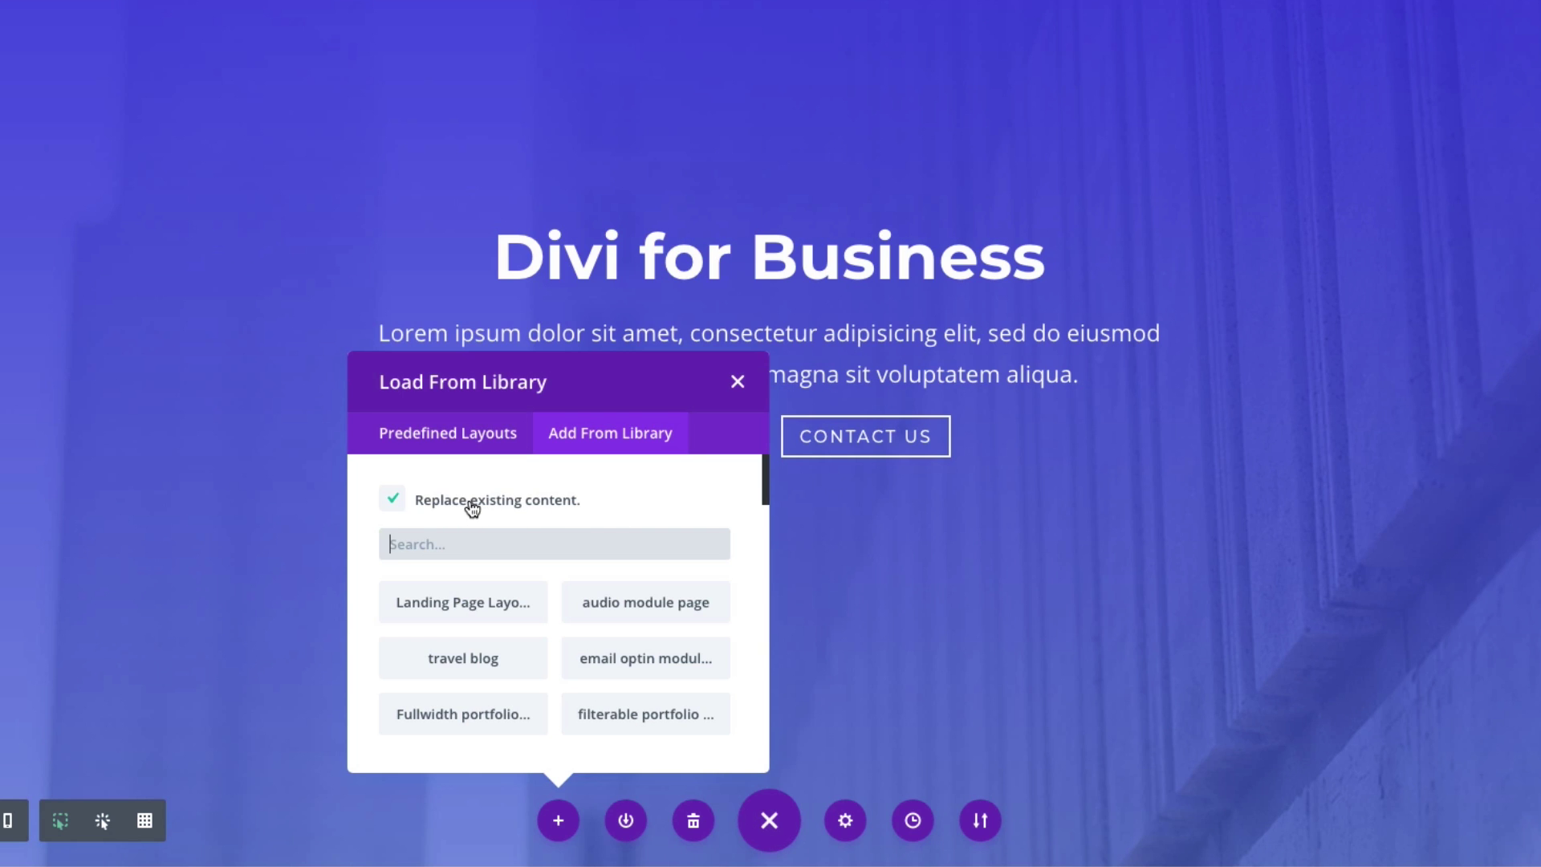
{"action": "left_click", "coordinate": [398, 502]}
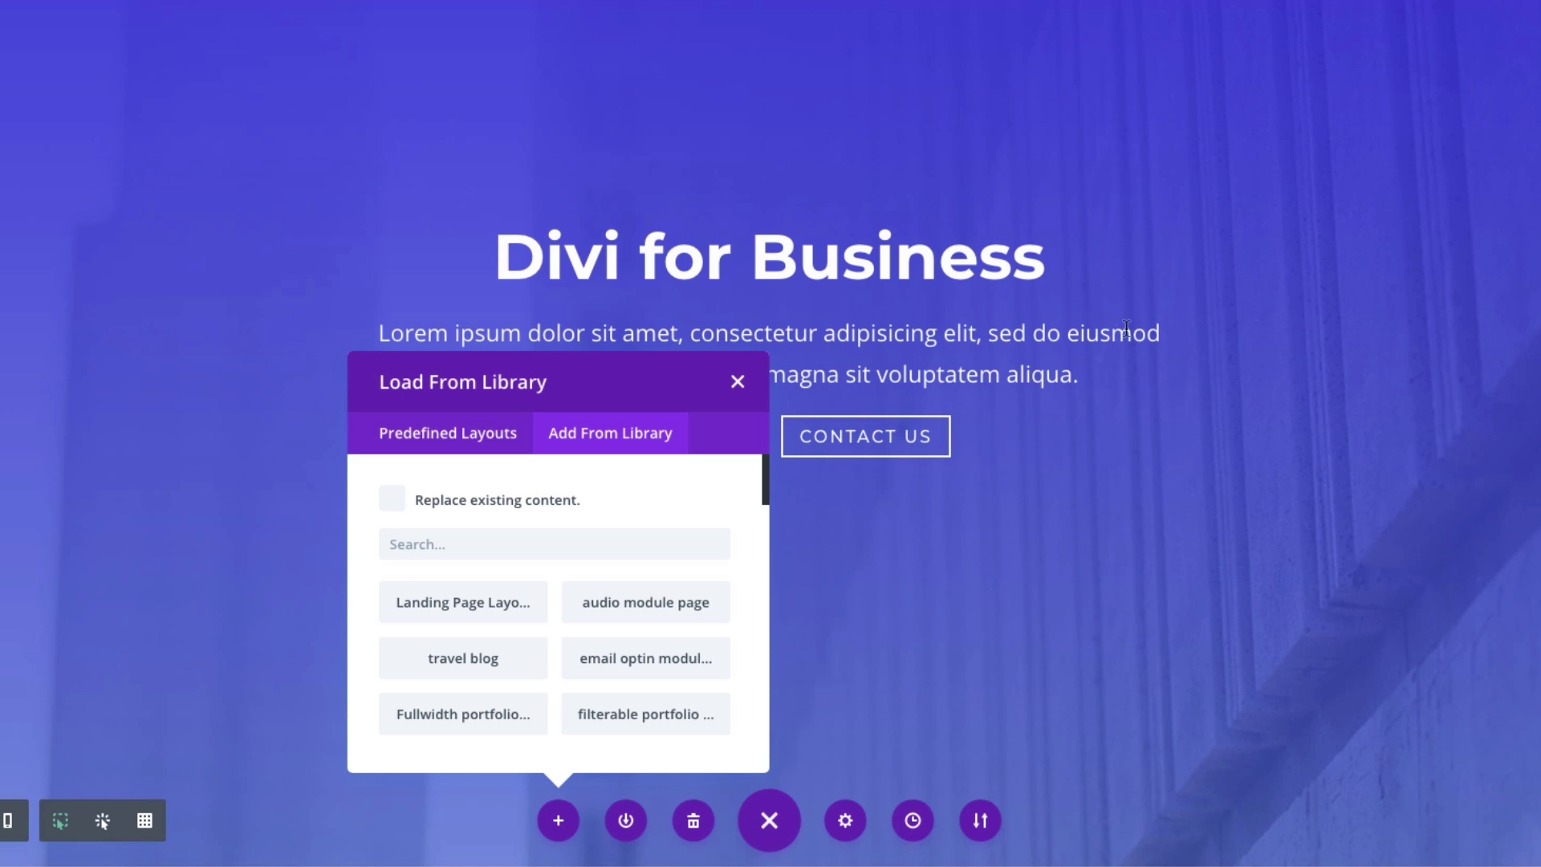
Find Business_Contact in the library list and add it below the current sections
{"action": "scroll", "coordinate": [1120, 336], "scroll_direction": "down", "scroll_amount": 15}
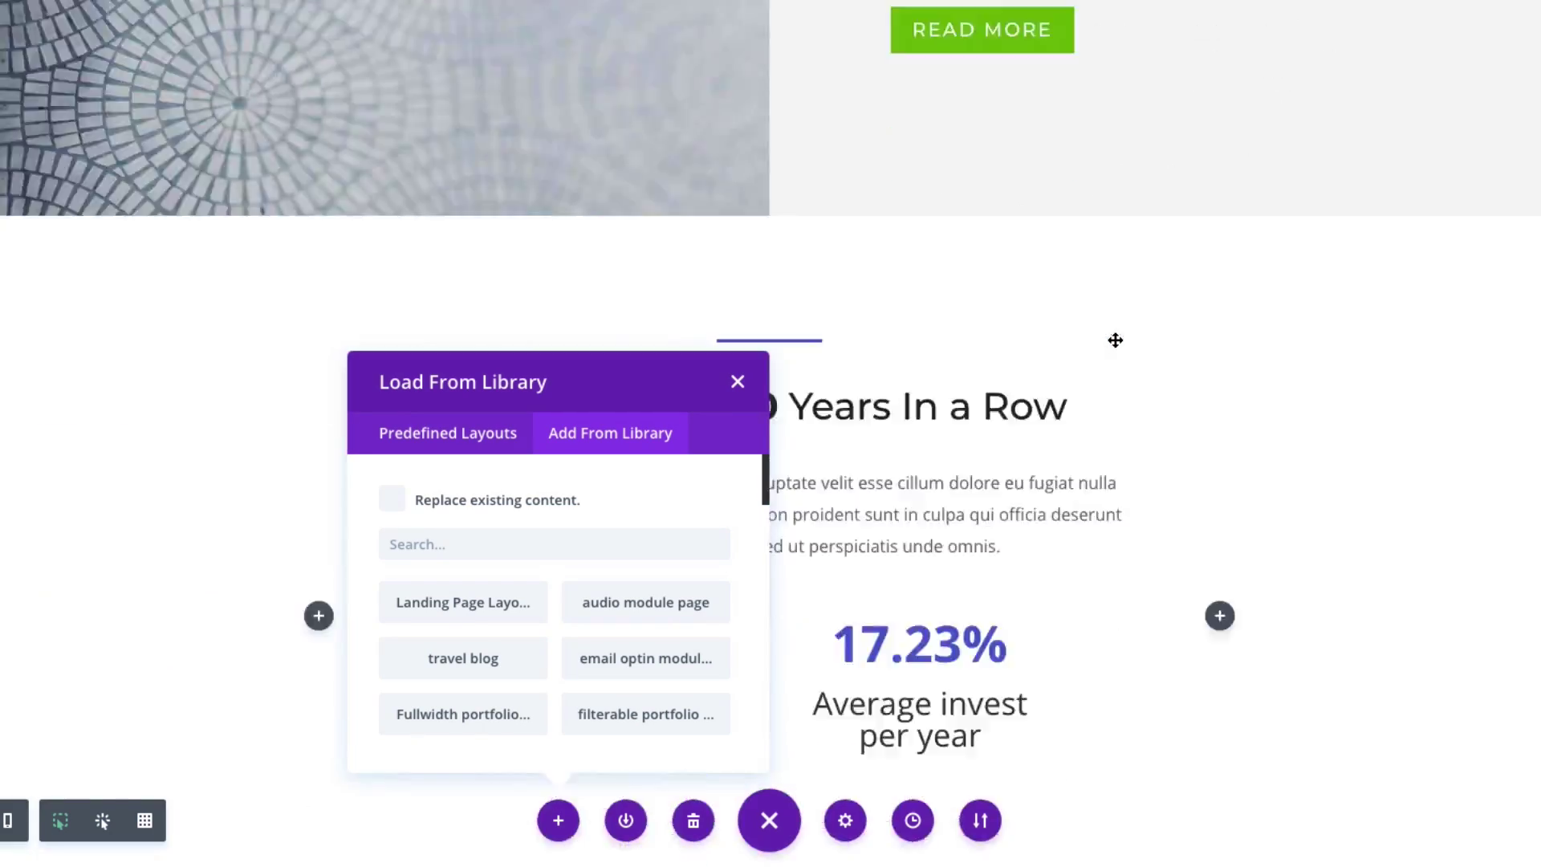
{"action": "scroll", "coordinate": [1116, 340], "scroll_direction": "down", "scroll_amount": 20}
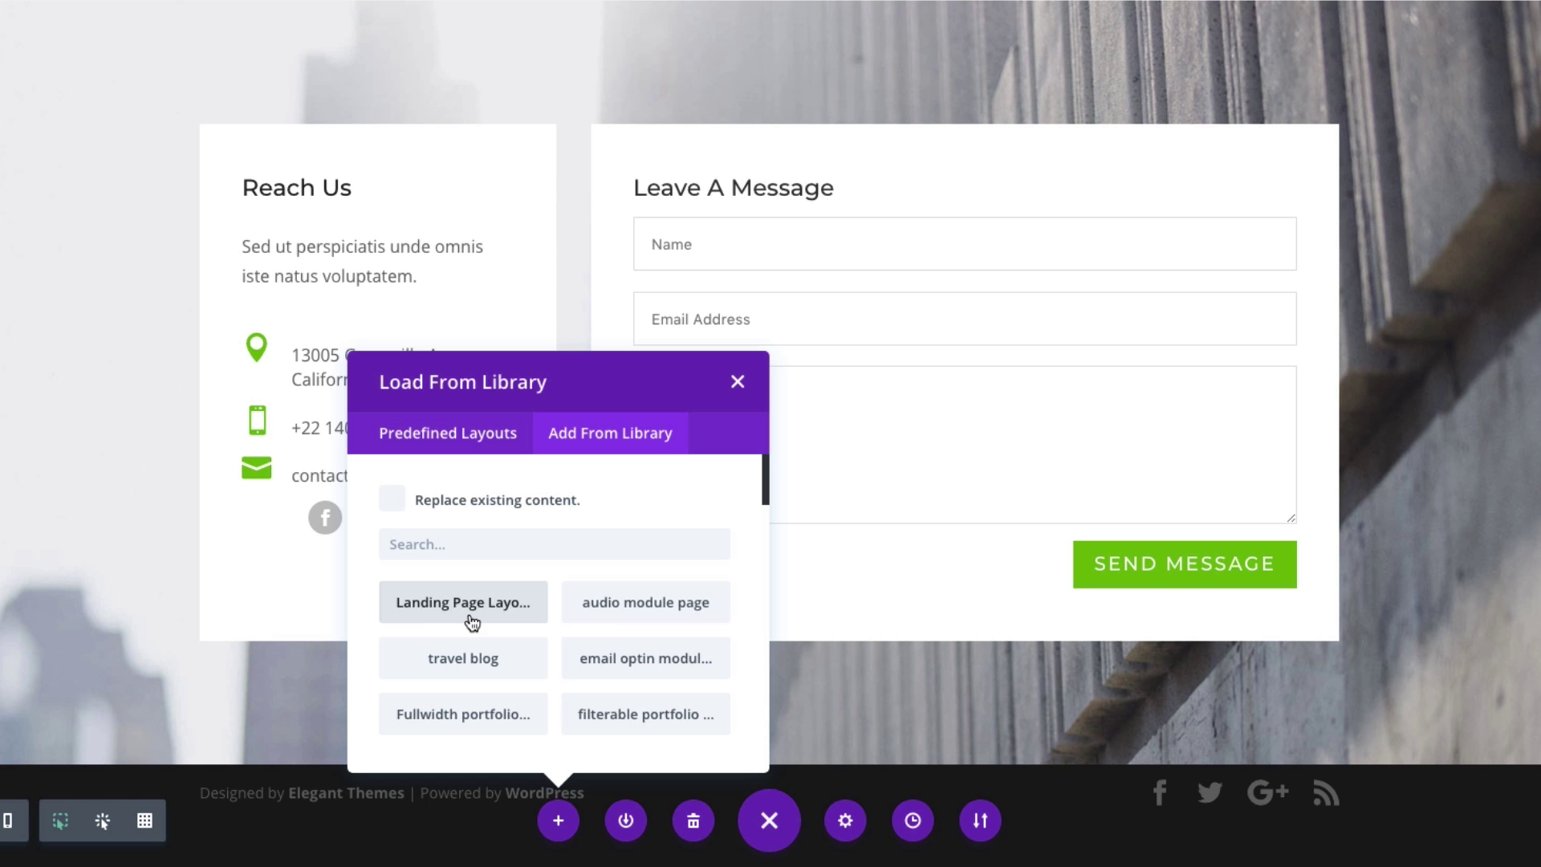
{"action": "scroll", "coordinate": [466, 623], "scroll_direction": "down", "scroll_amount": 2}
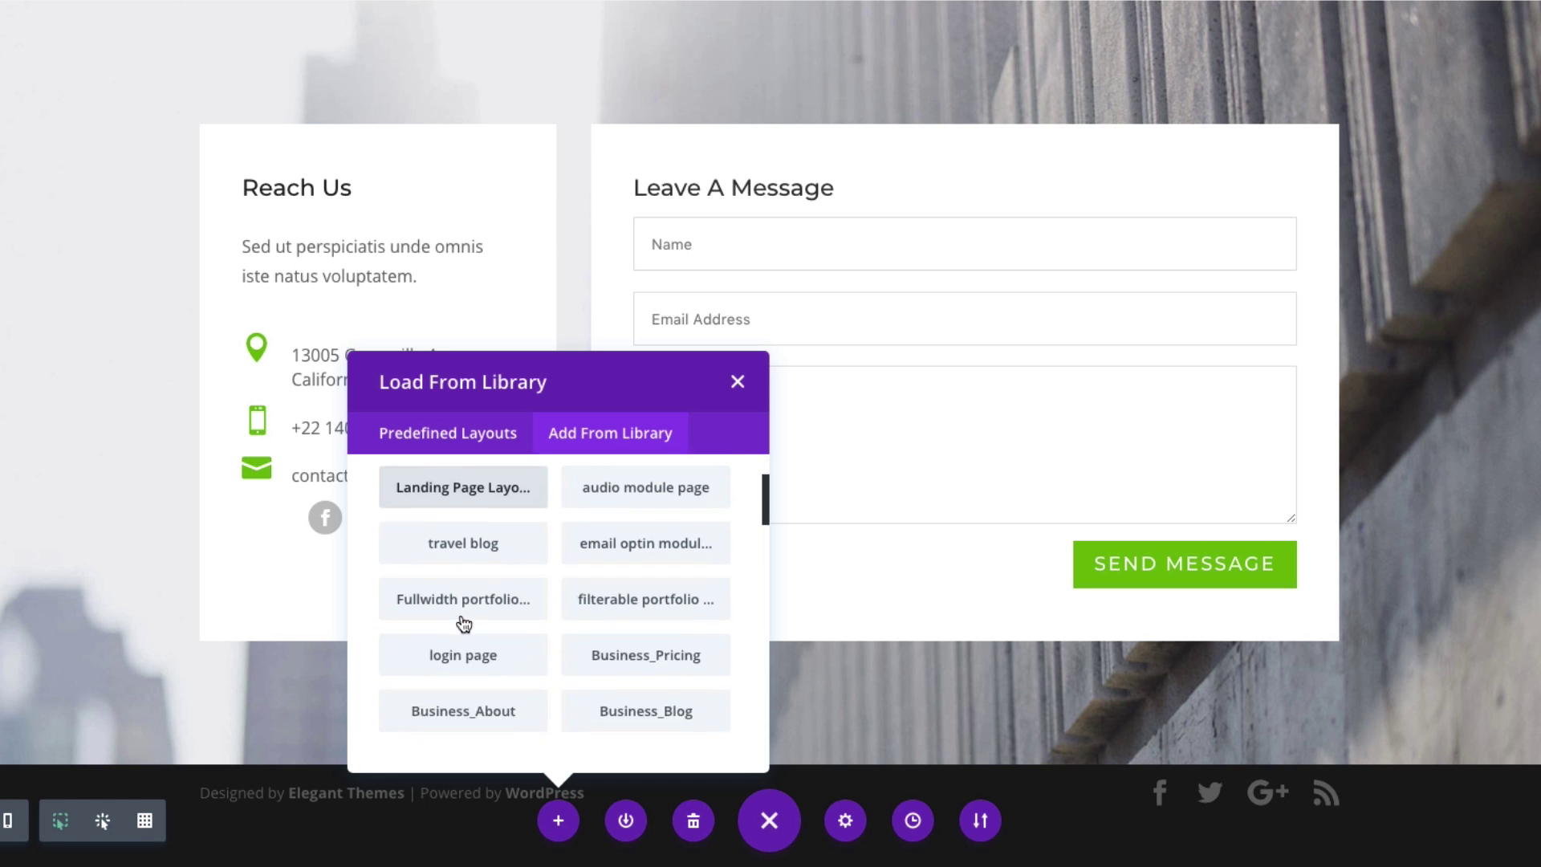
{"action": "scroll", "coordinate": [464, 623], "scroll_direction": "down", "scroll_amount": 4}
{"action": "scroll", "coordinate": [463, 623], "scroll_direction": "up", "scroll_amount": 1}
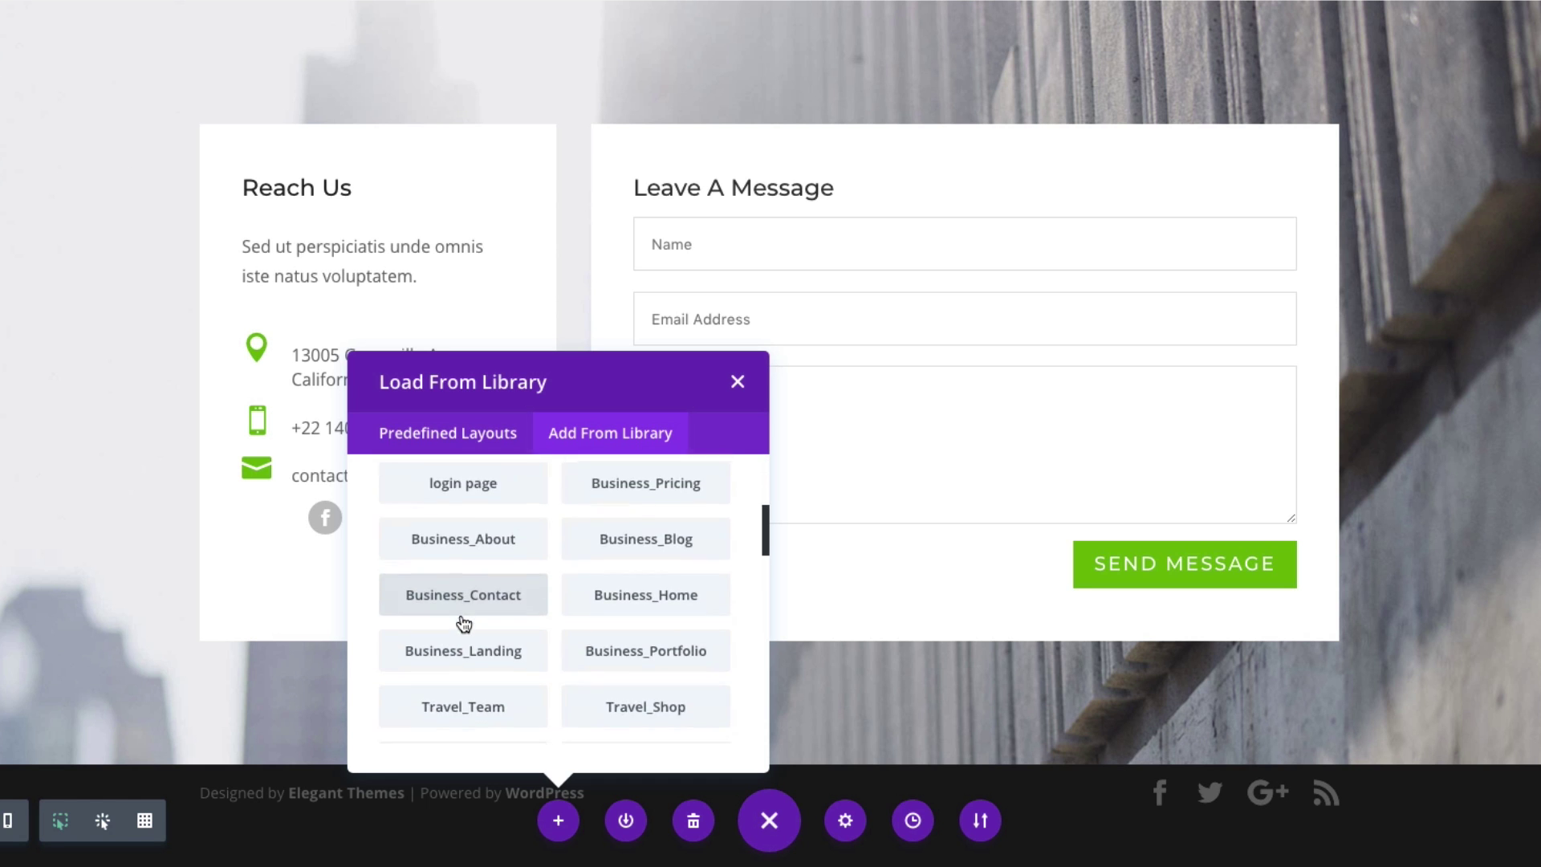
{"action": "scroll", "coordinate": [463, 623], "scroll_direction": "up", "scroll_amount": 1}
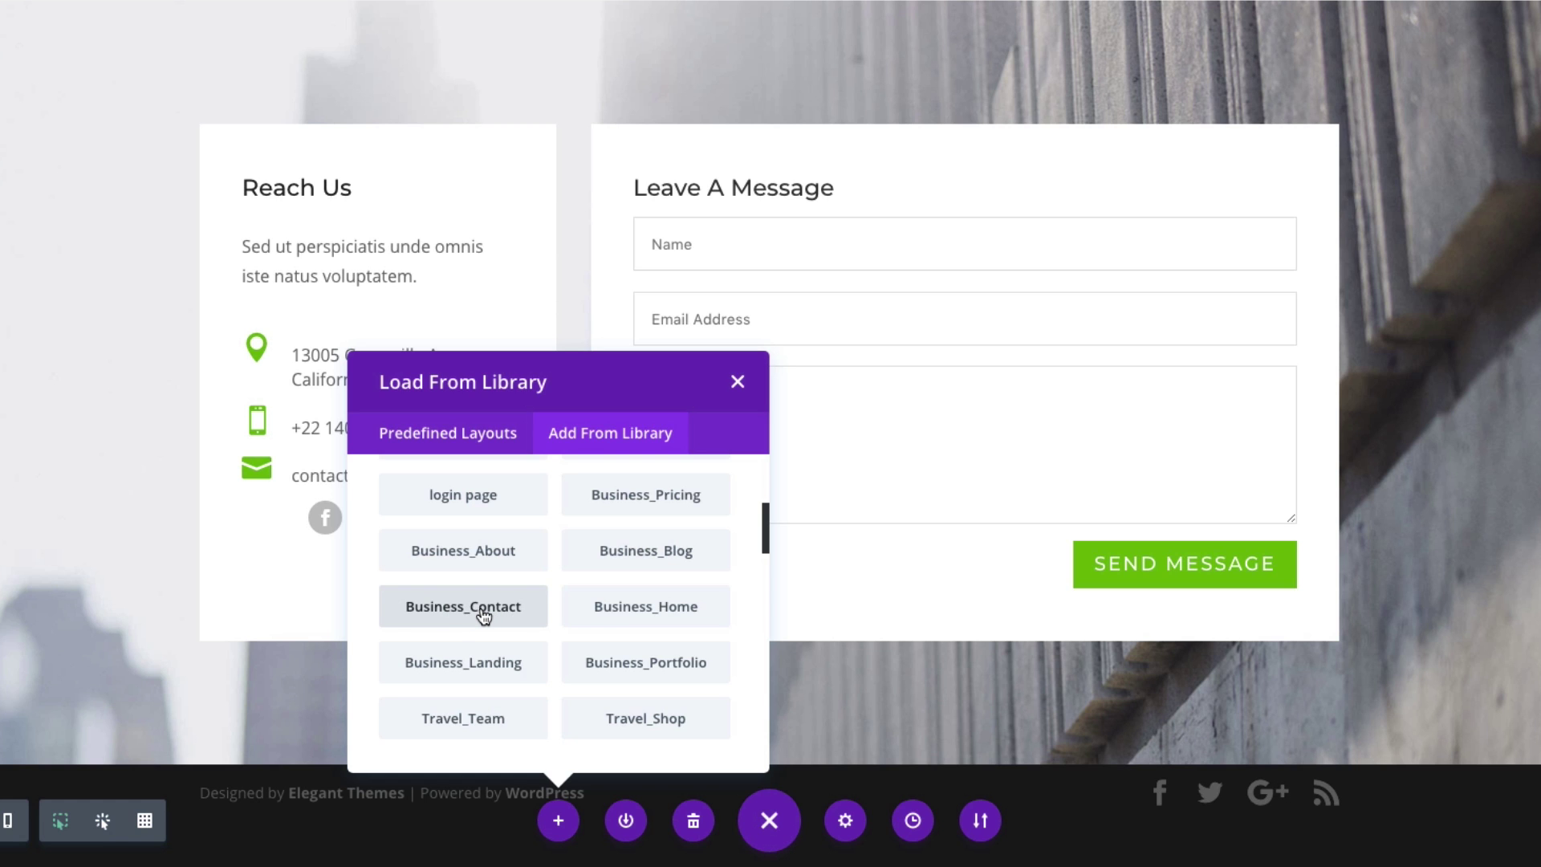
{"action": "scroll", "coordinate": [484, 615], "scroll_direction": "up", "scroll_amount": 5}
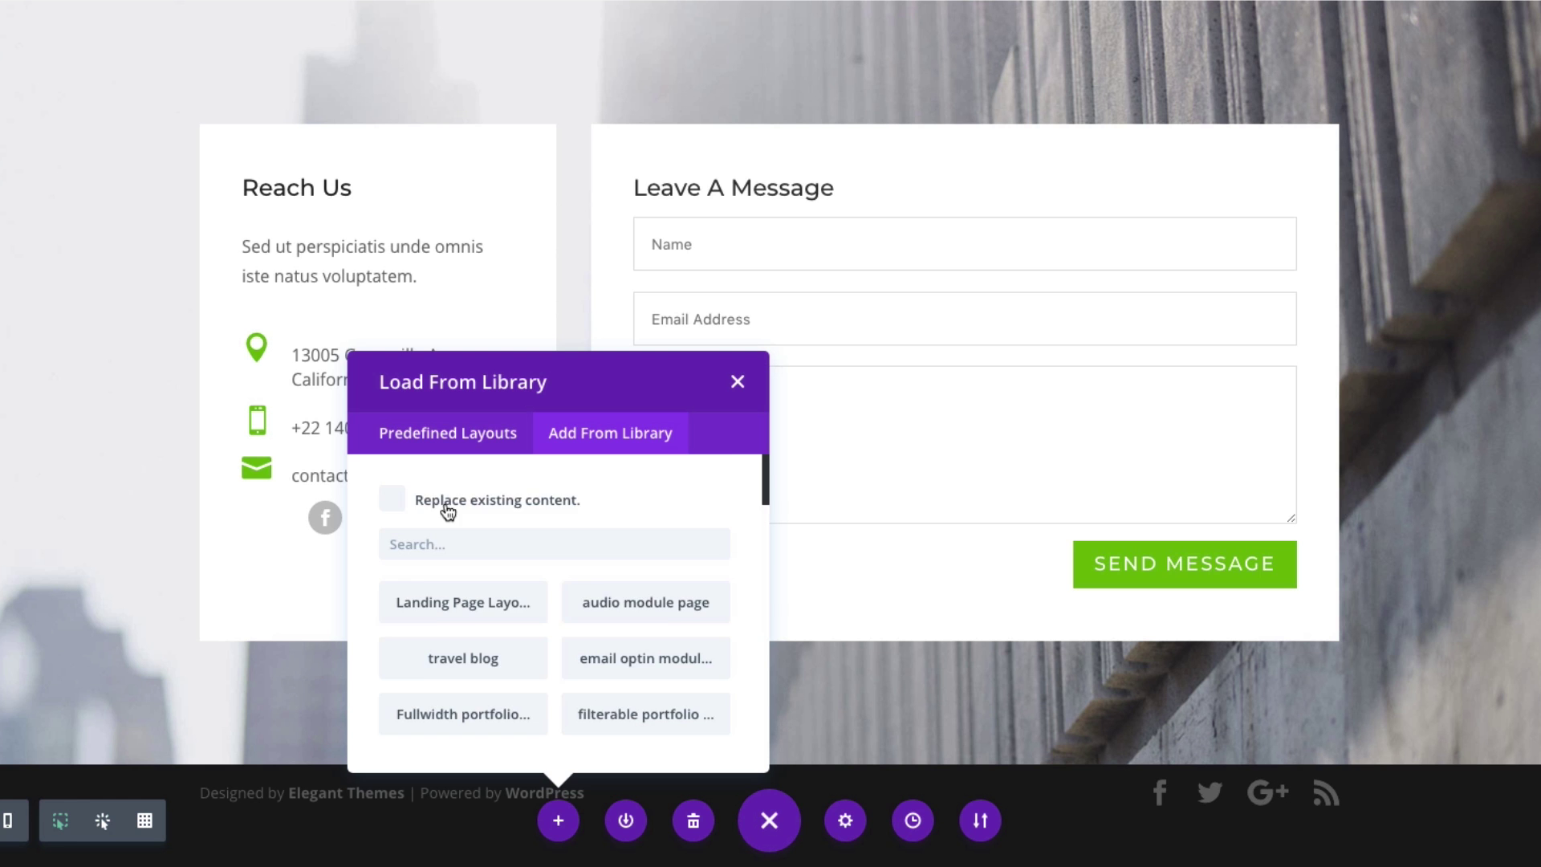
{"action": "scroll", "coordinate": [447, 513], "scroll_direction": "down", "scroll_amount": 5}
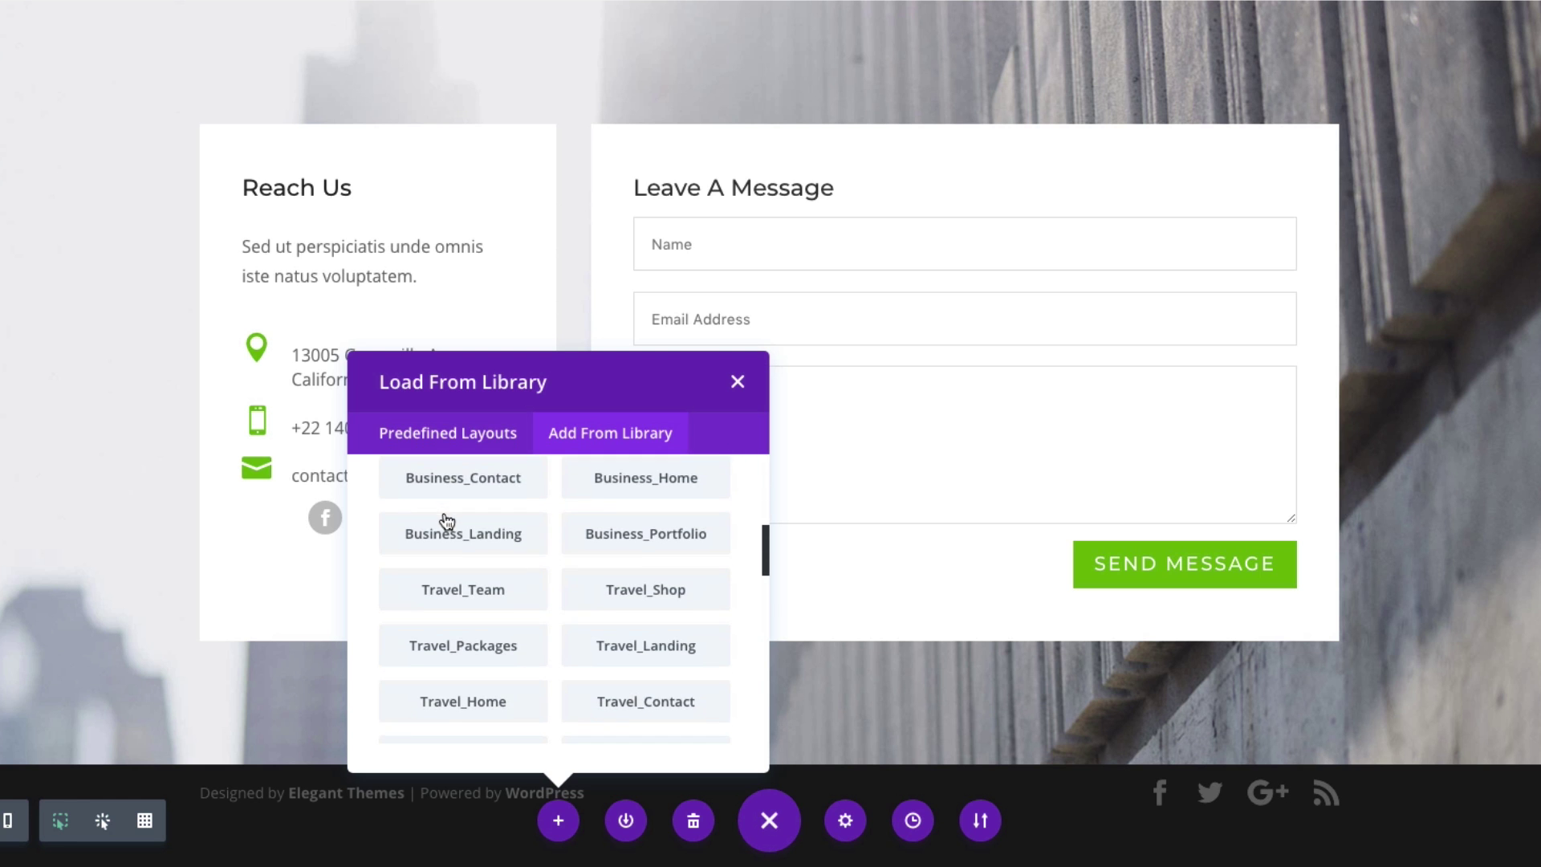
{"action": "scroll", "coordinate": [464, 542], "scroll_direction": "up", "scroll_amount": 1}
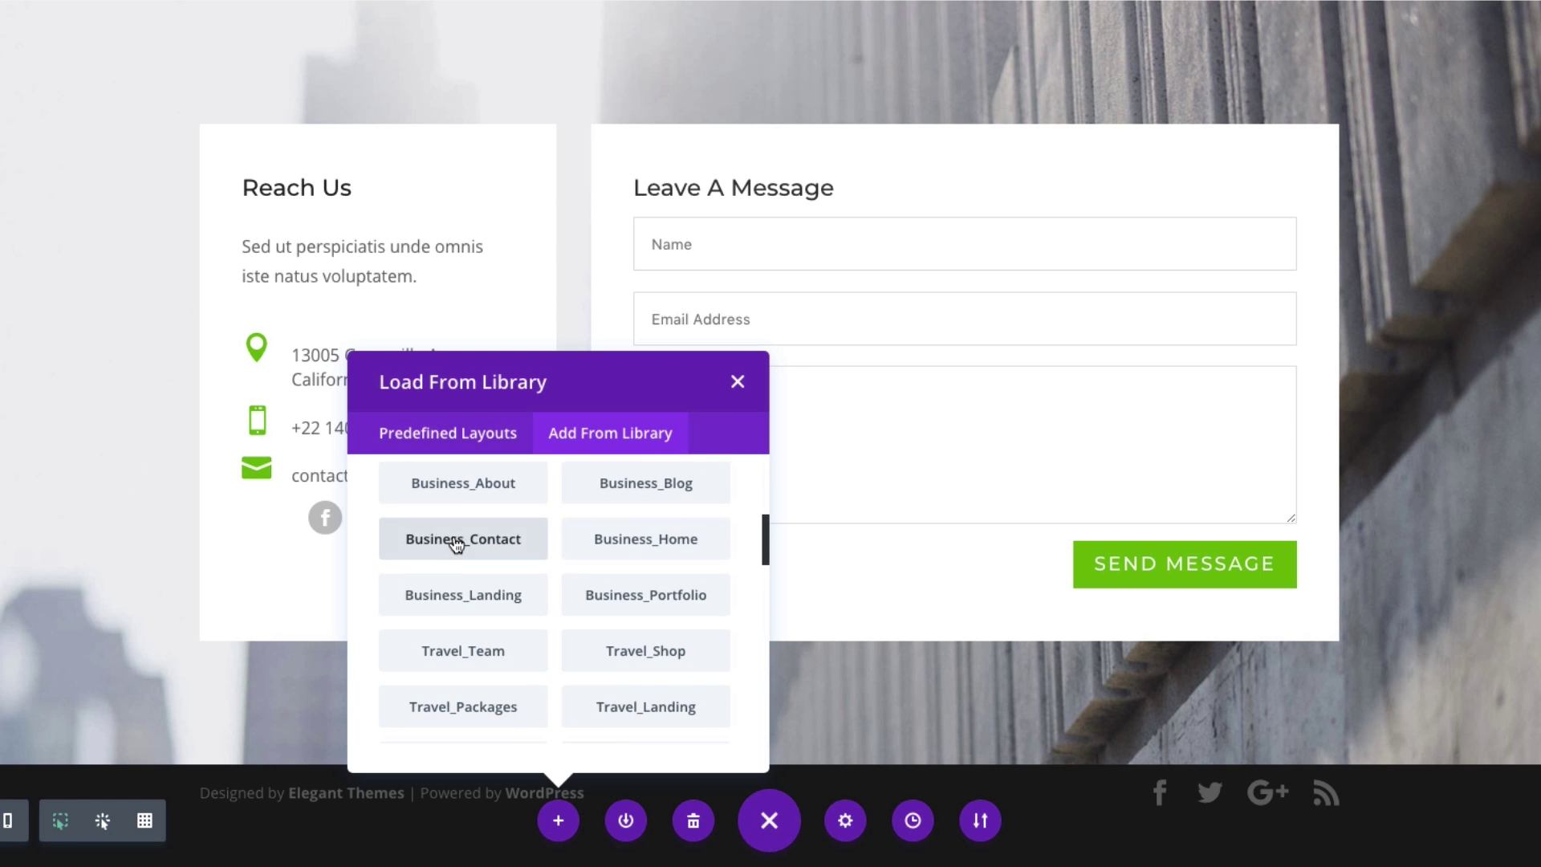
{"action": "left_click", "coordinate": [457, 545]}
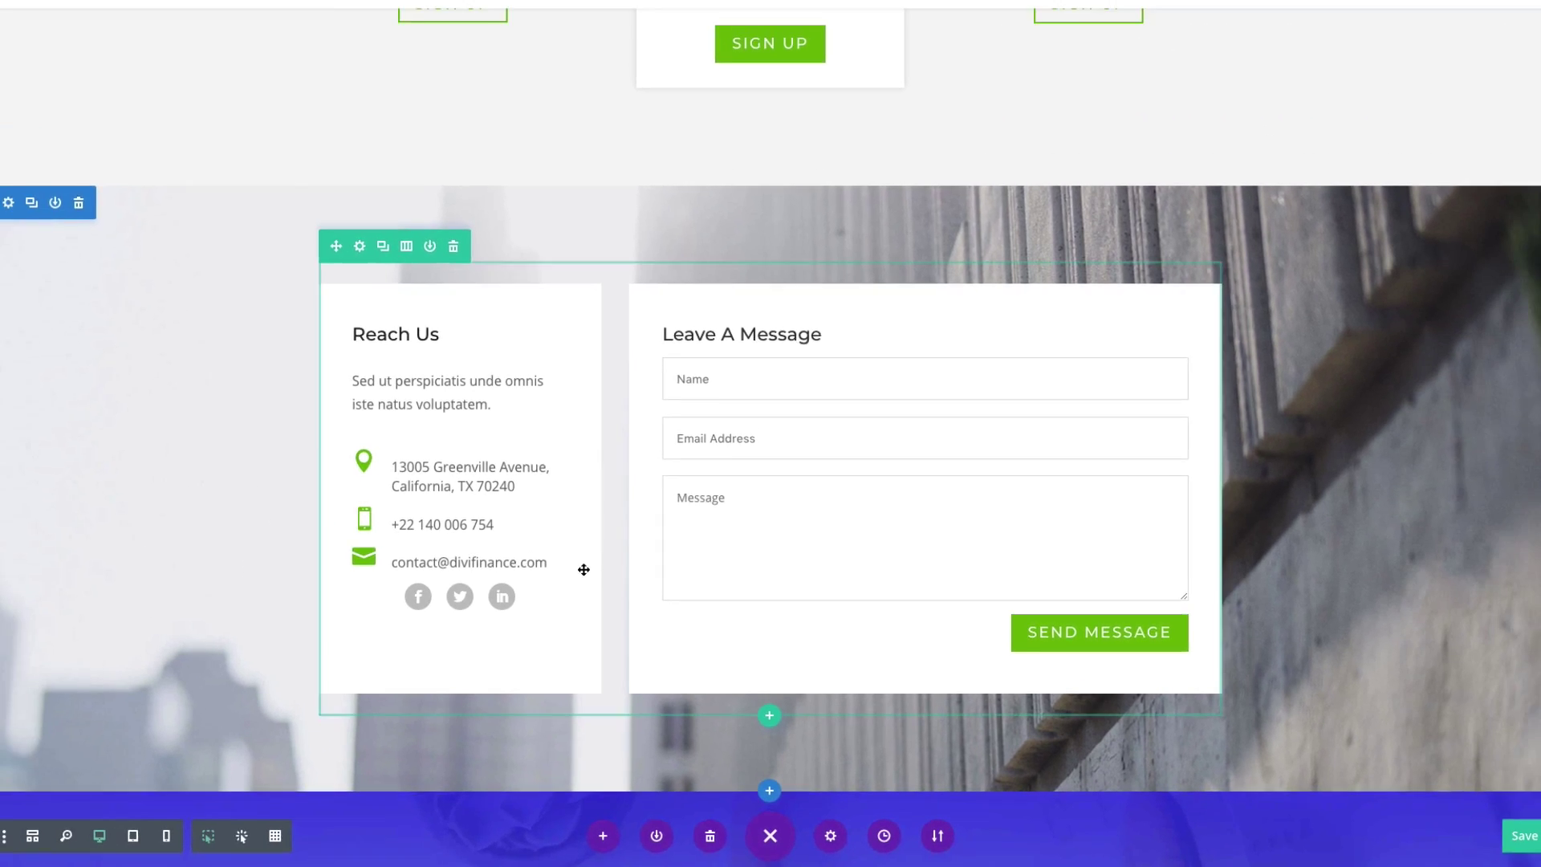
{"action": "scroll", "coordinate": [591, 583], "scroll_direction": "down", "scroll_amount": 8}
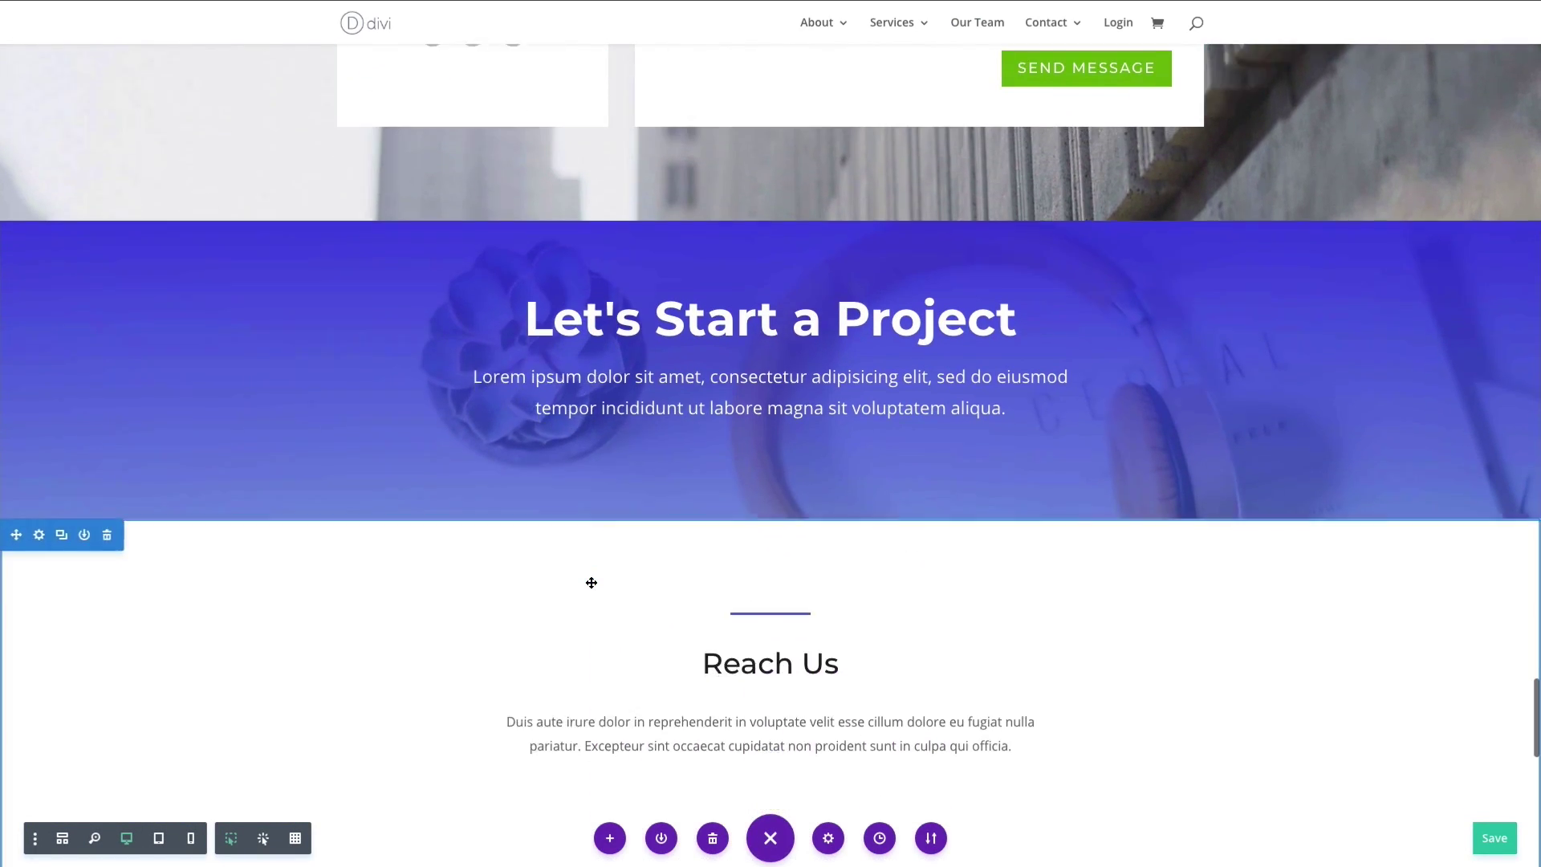
{"action": "scroll", "coordinate": [592, 583], "scroll_direction": "down", "scroll_amount": 12}
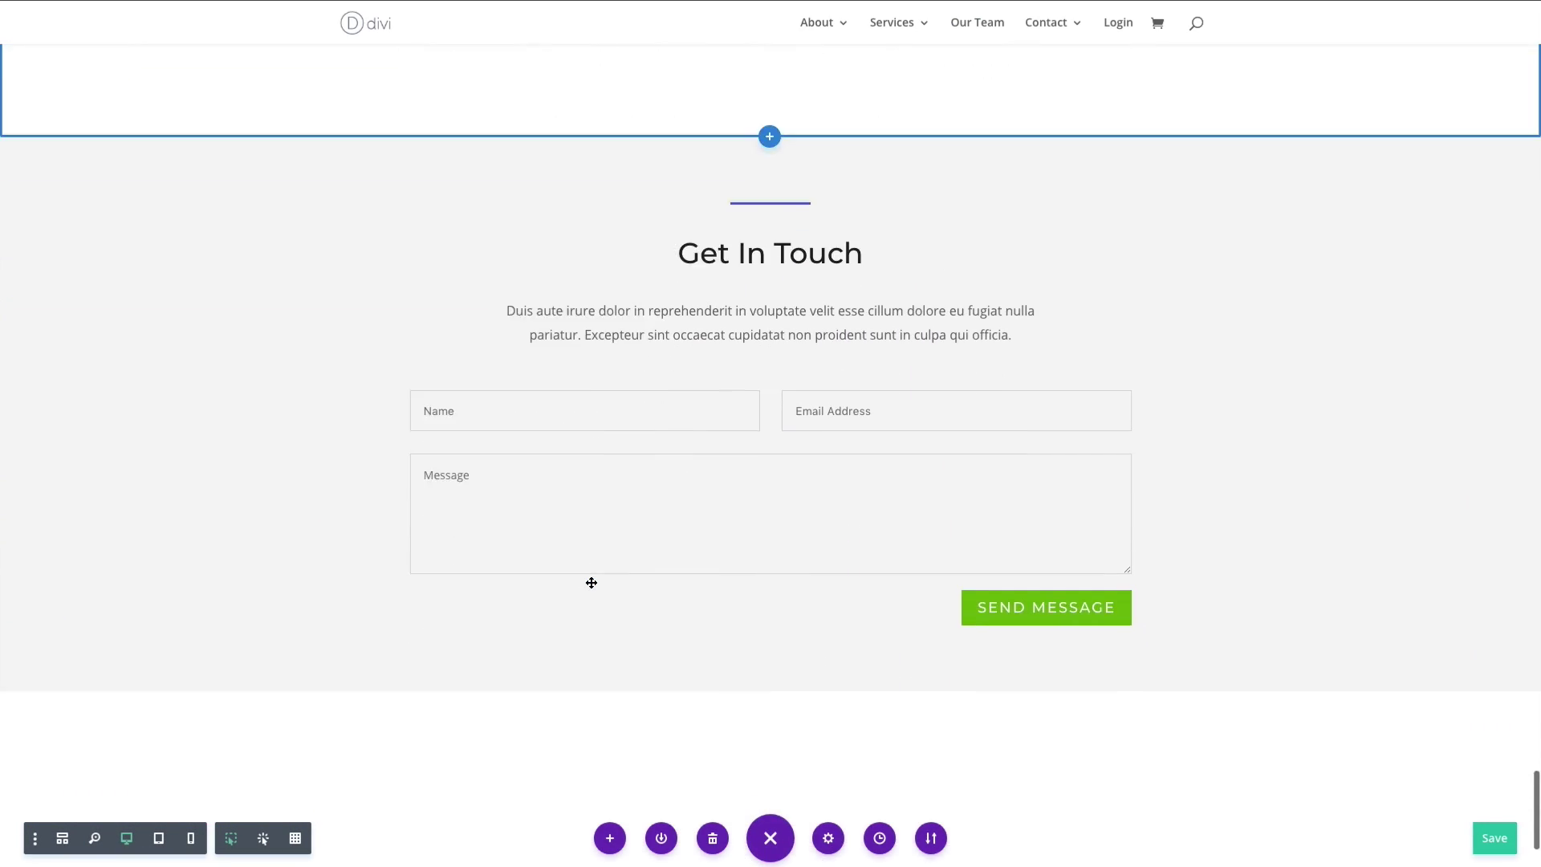
{"action": "scroll", "coordinate": [592, 583], "scroll_direction": "up", "scroll_amount": 10}
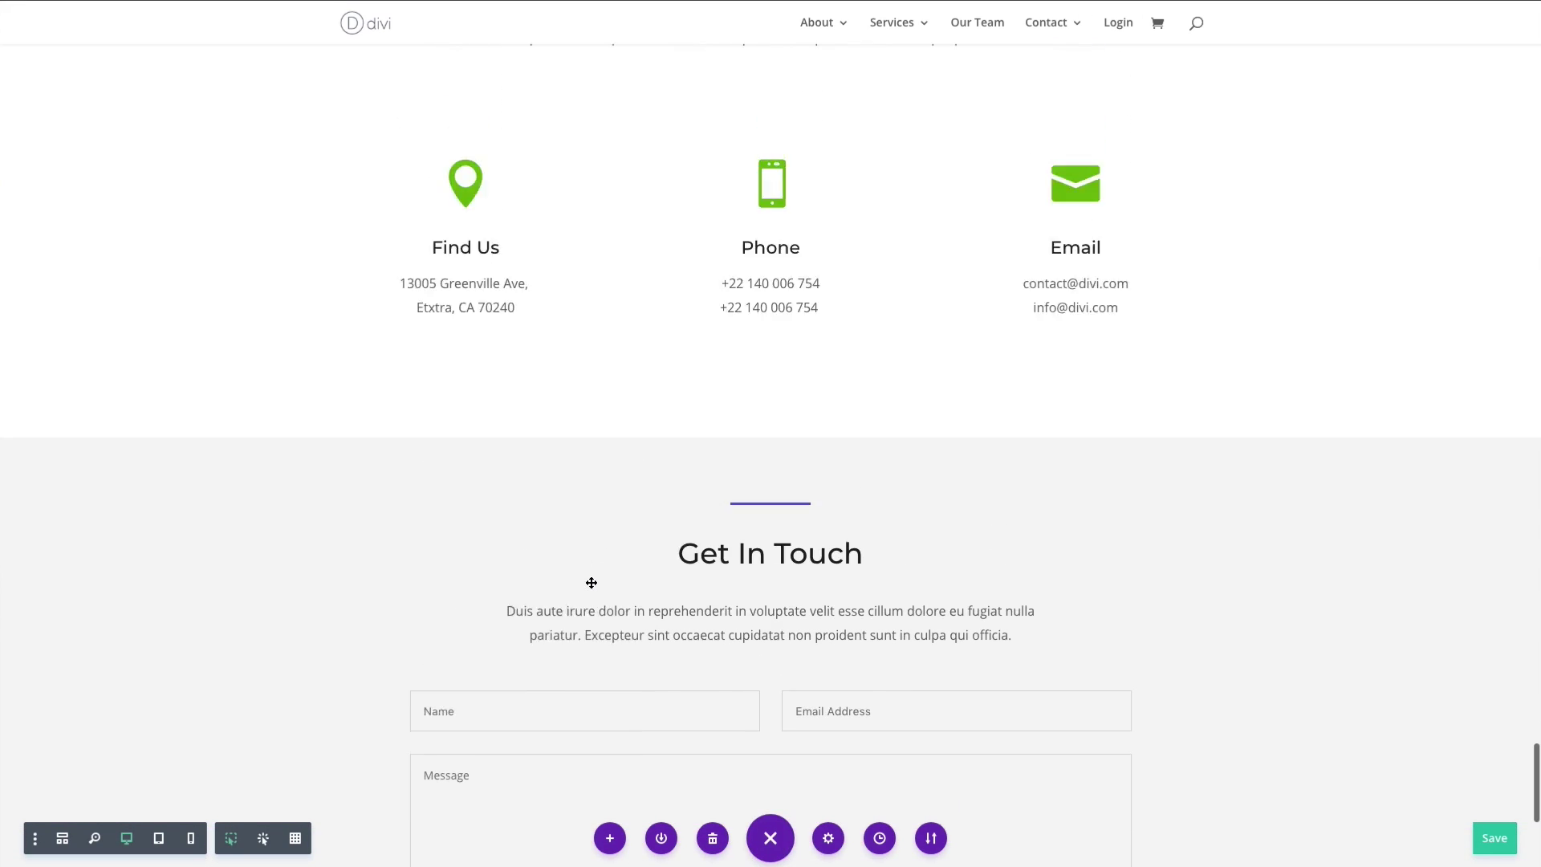
{"action": "scroll", "coordinate": [592, 583], "scroll_direction": "up", "scroll_amount": 12}
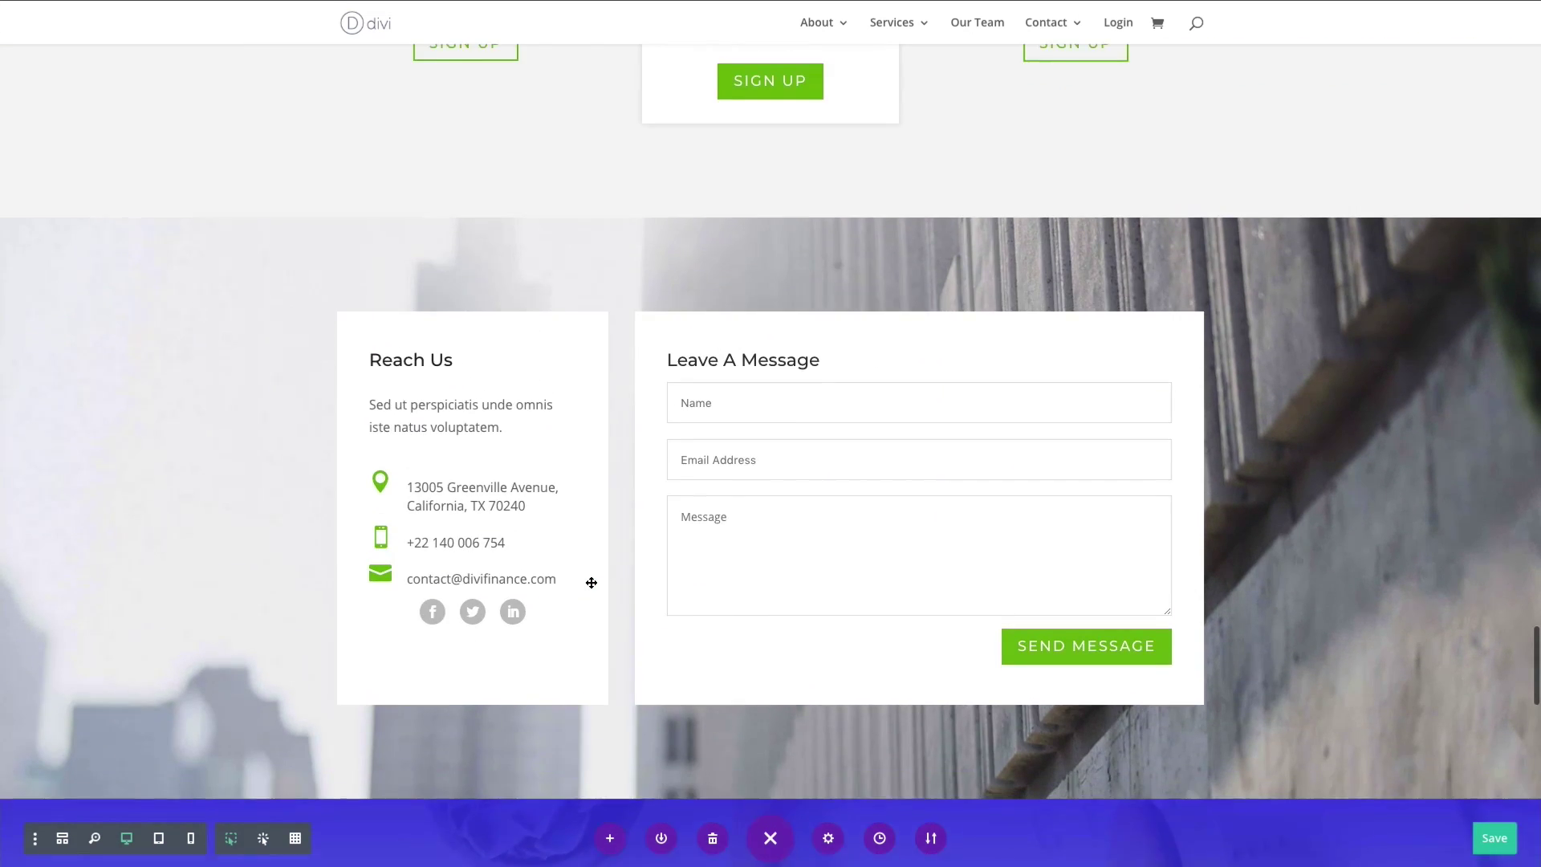
{"action": "scroll", "coordinate": [591, 583], "scroll_direction": "up", "scroll_amount": 20}
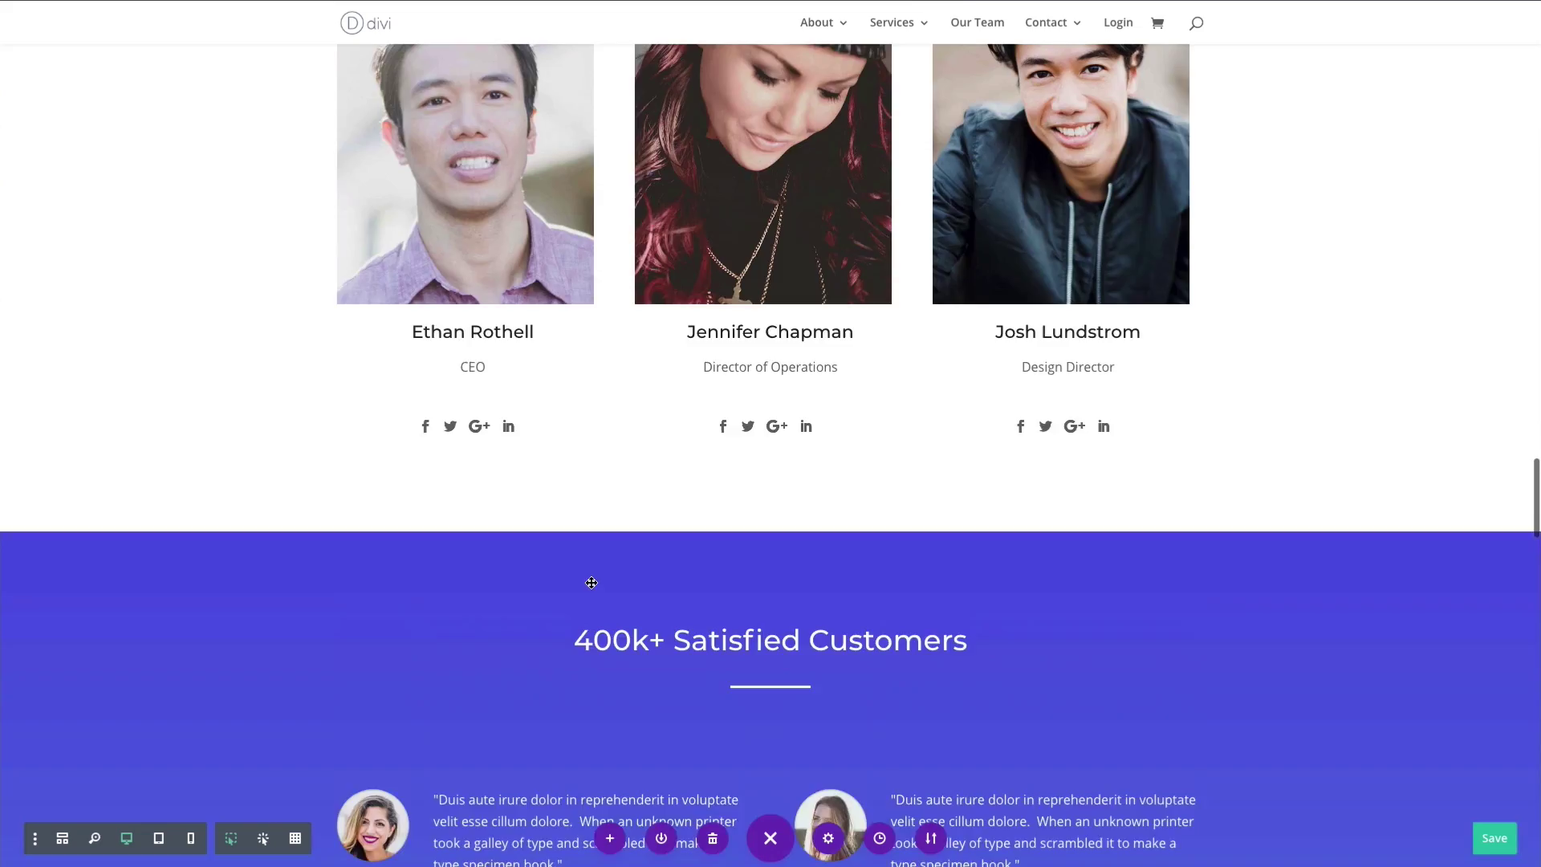
{"action": "scroll", "coordinate": [592, 583], "scroll_direction": "up", "scroll_amount": 20}
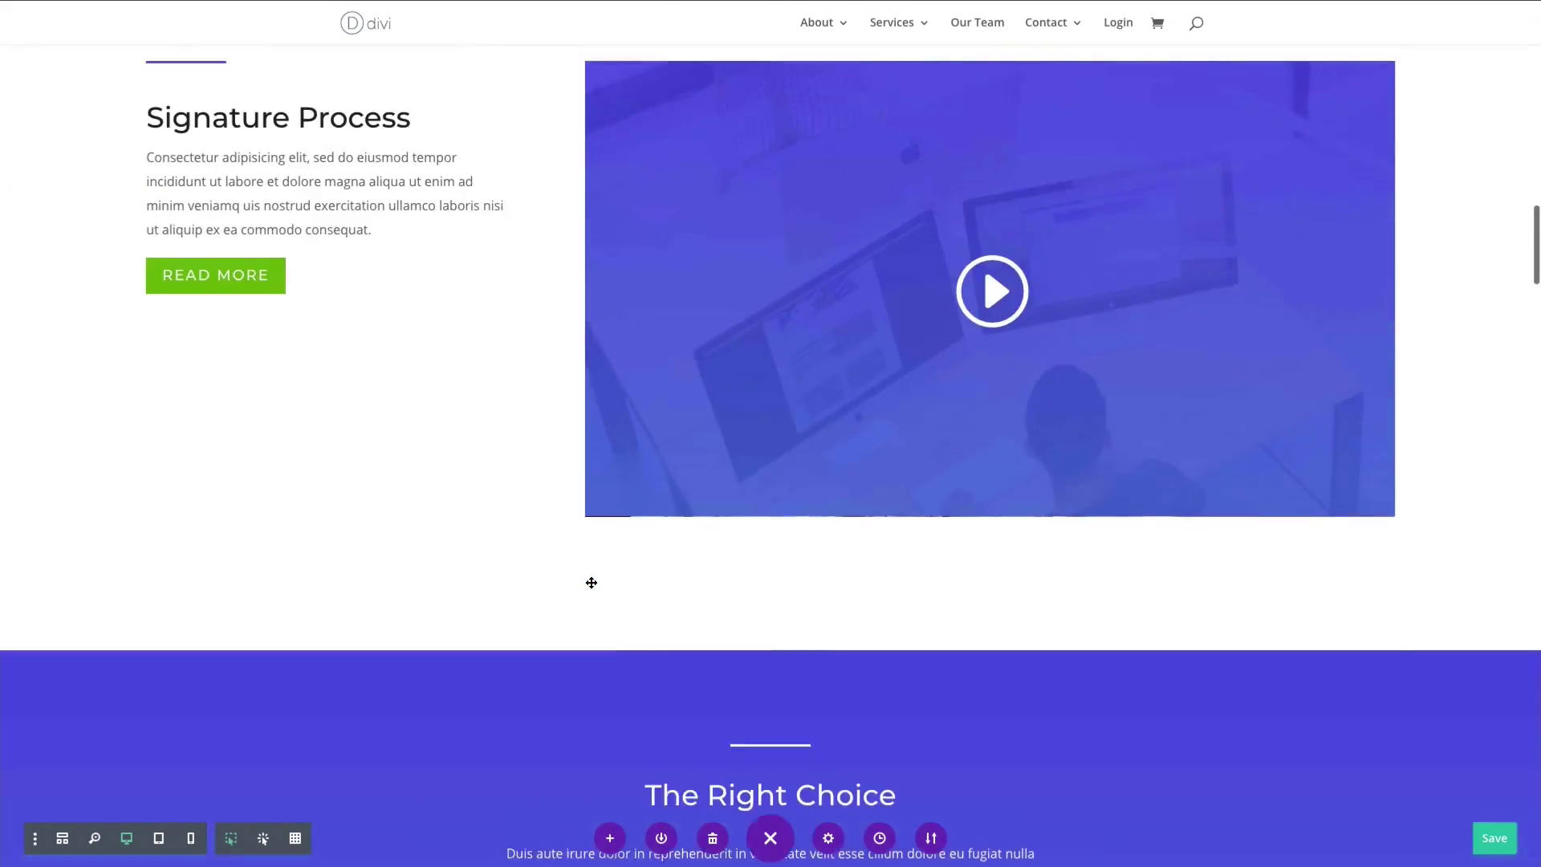
{"action": "scroll", "coordinate": [591, 582], "scroll_direction": "up", "scroll_amount": 15}
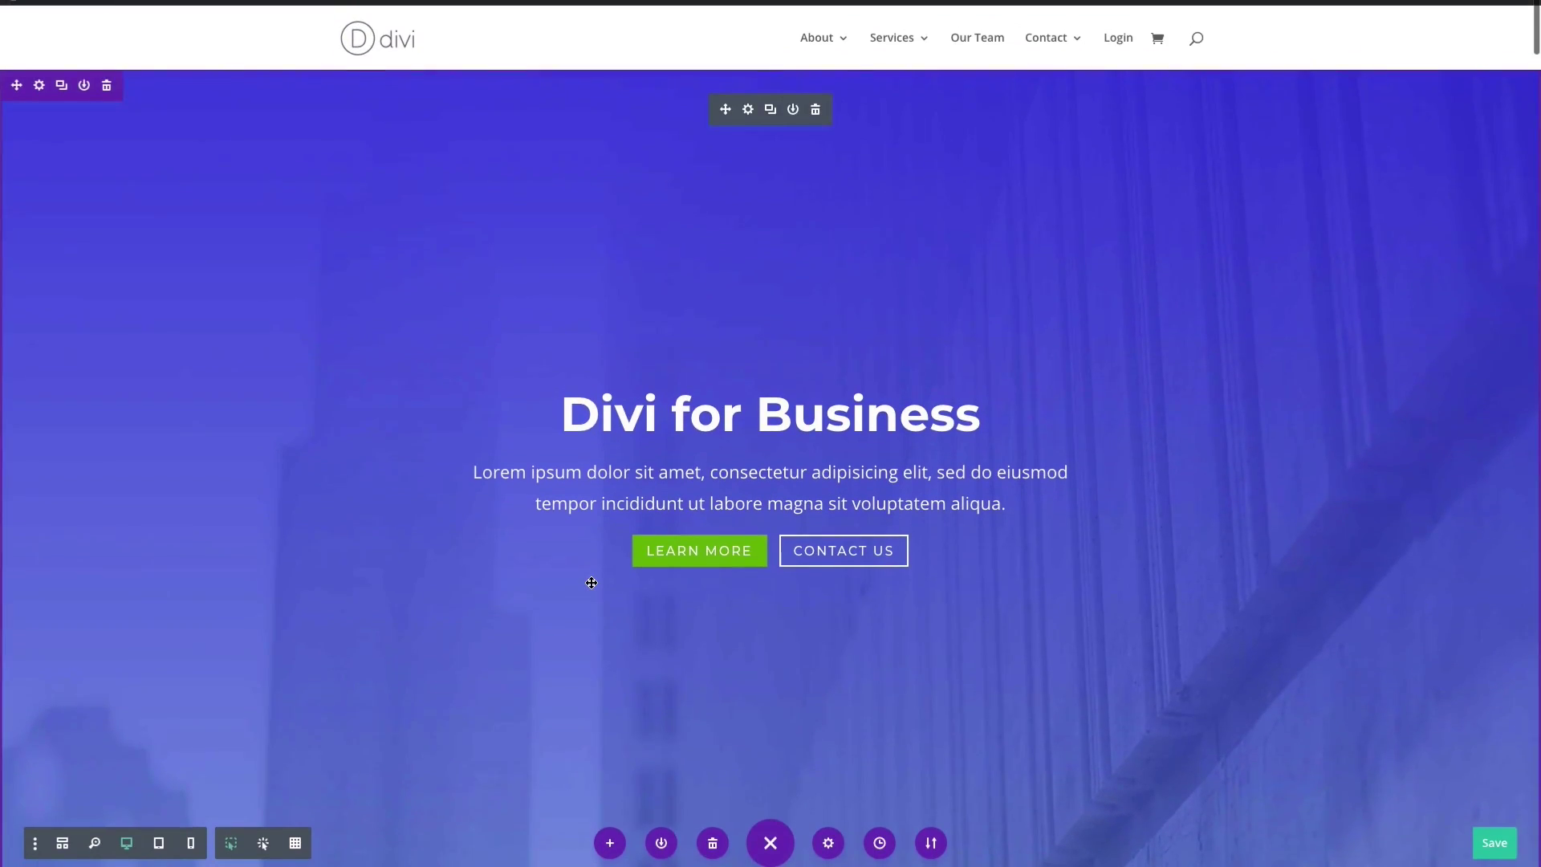